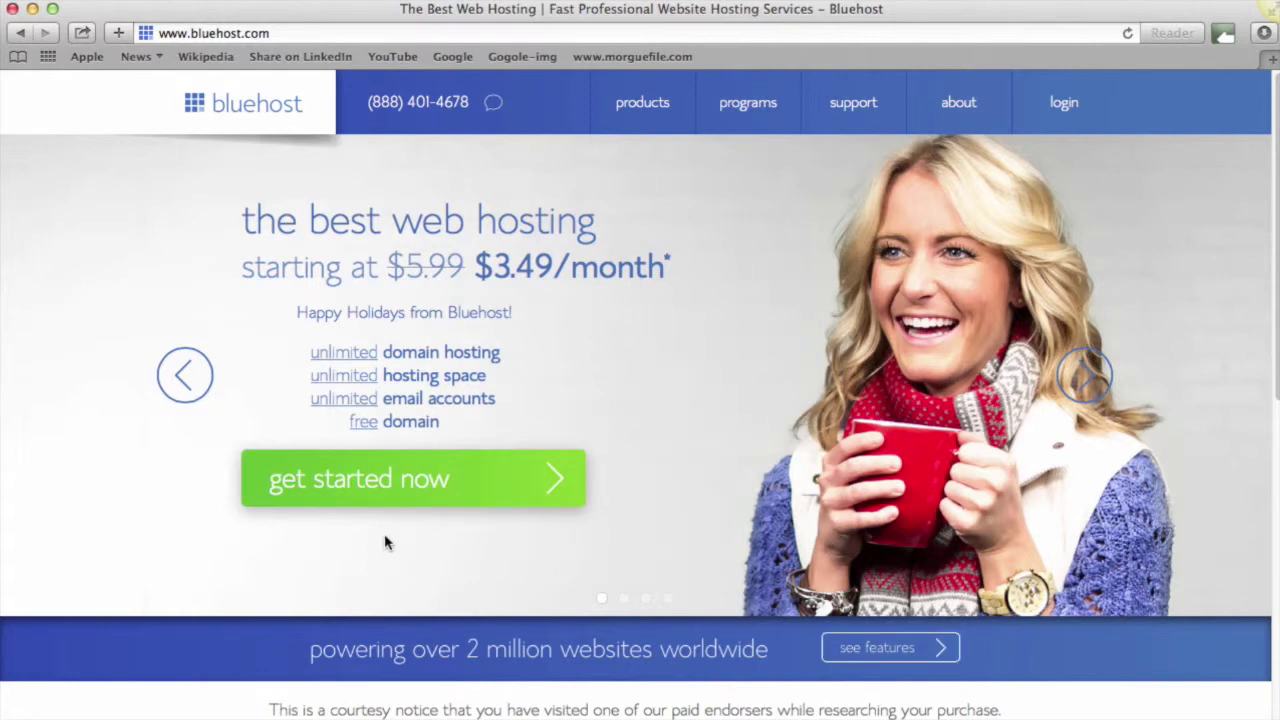
# Step: Start the hosting sign-up and compare the starter, plus and business pro plans
pyautogui.click(404, 497)
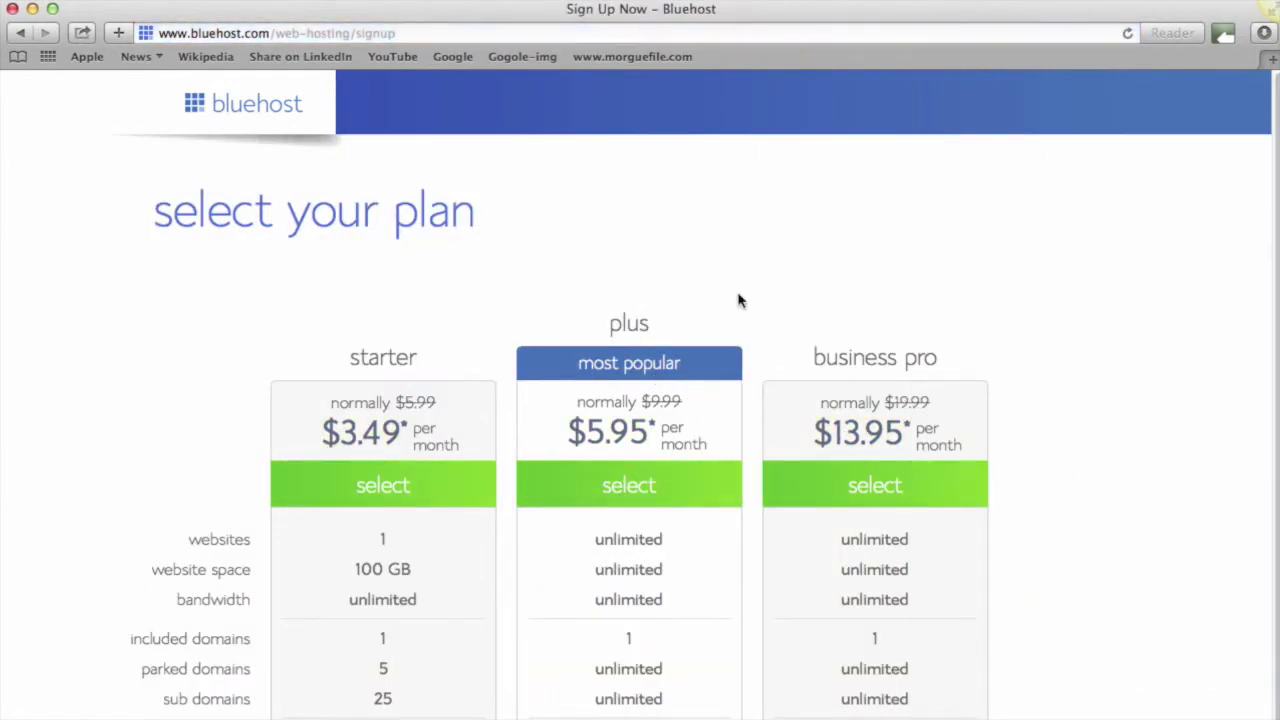
pyautogui.scroll(-1, 730, 293)
pyautogui.scroll(-3, 728, 291)
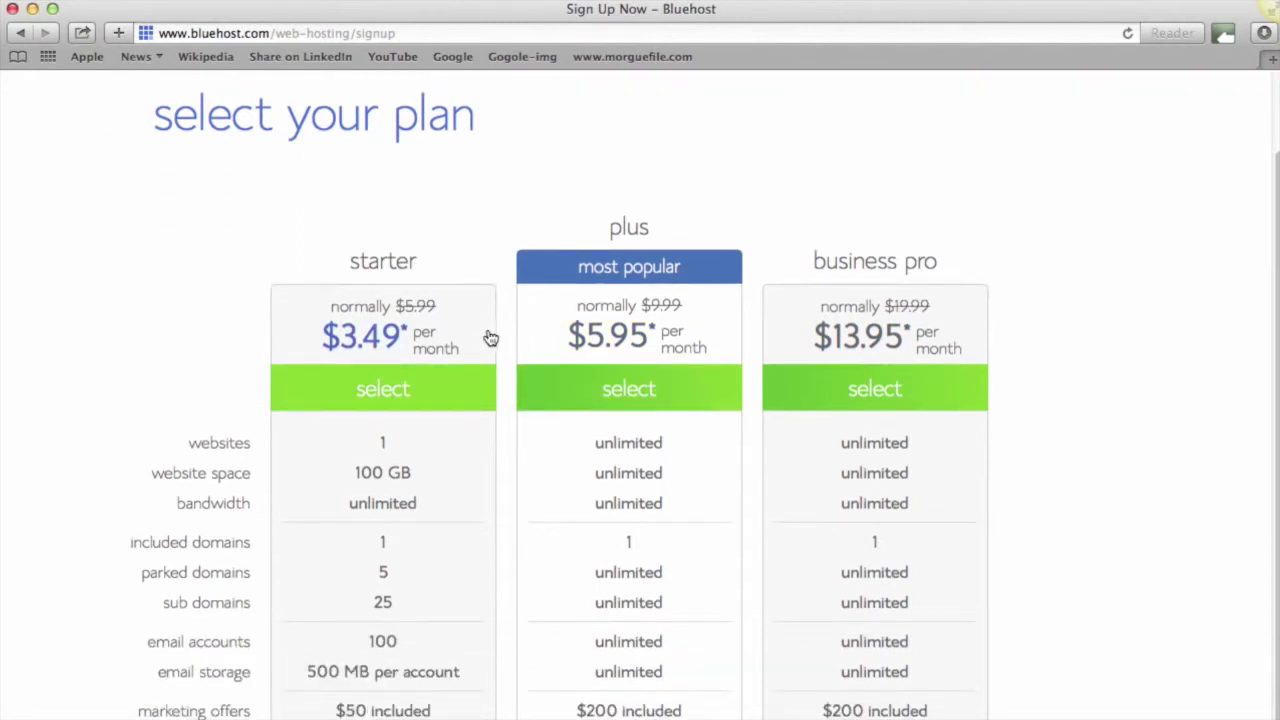
pyautogui.scroll(-3, 657, 346)
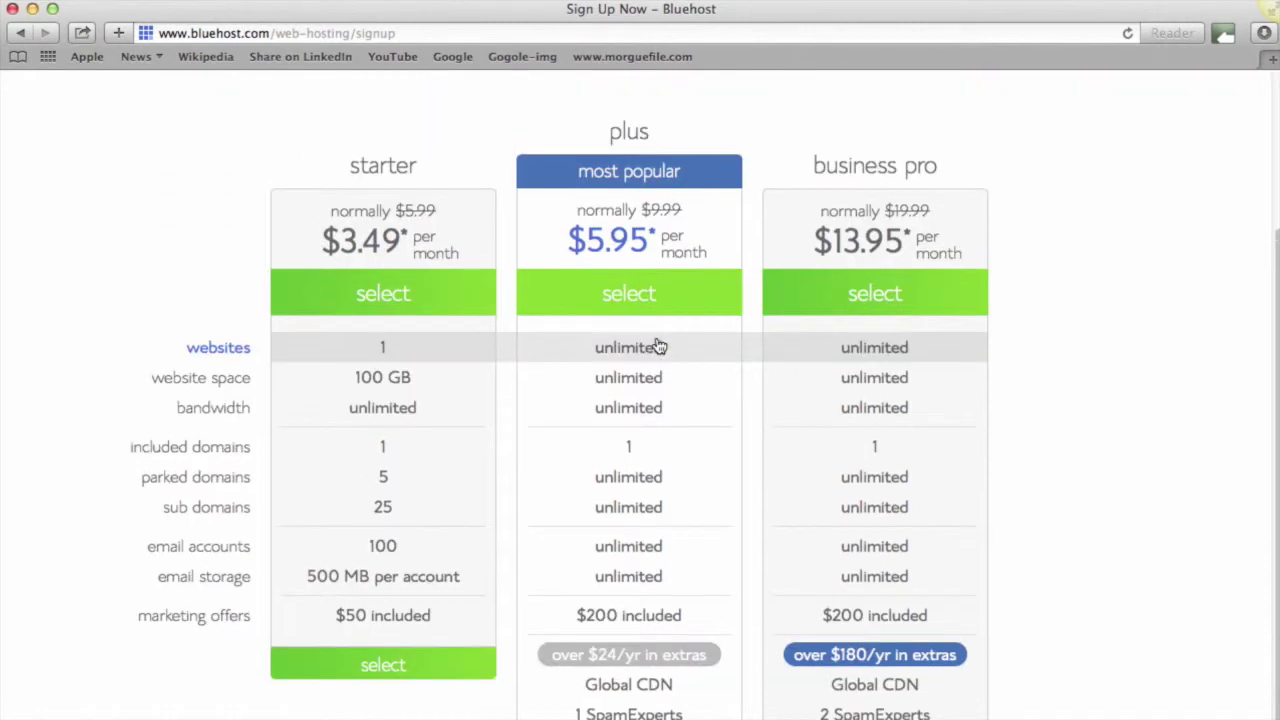
pyautogui.scroll(2, 654, 337)
pyautogui.scroll(3, 659, 348)
pyautogui.scroll(2, 657, 346)
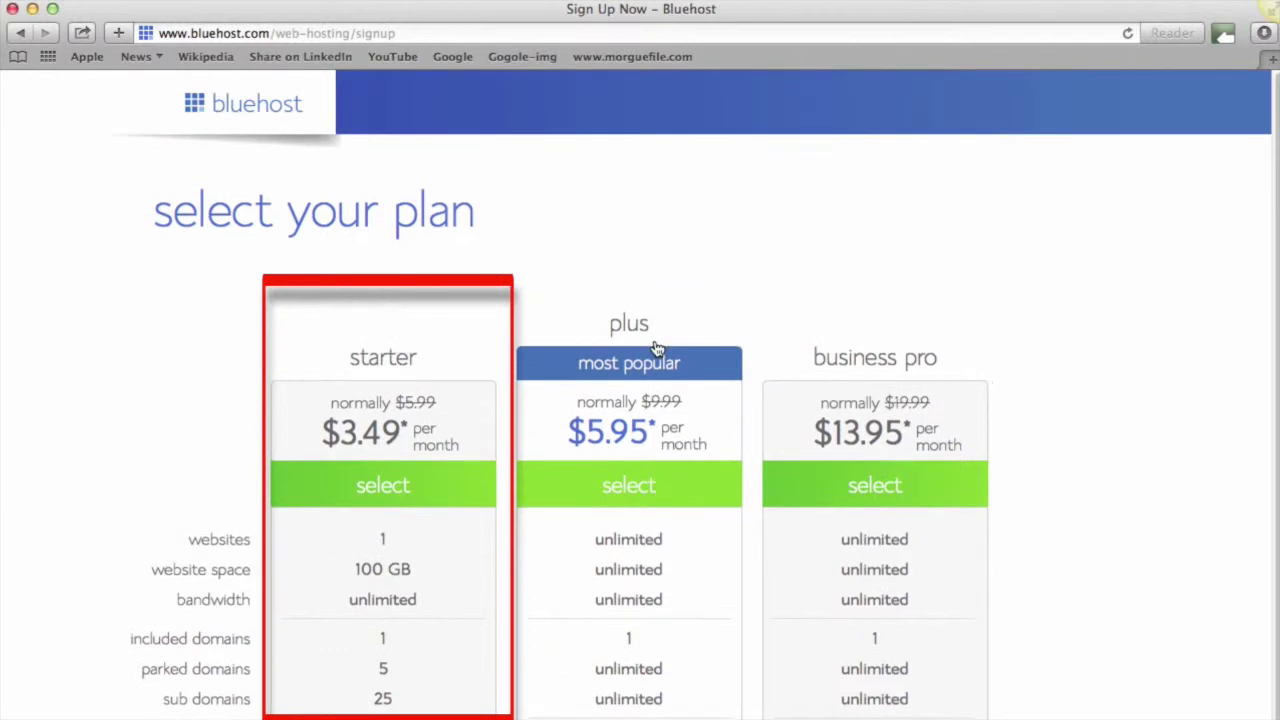
pyautogui.scroll(-1, 654, 349)
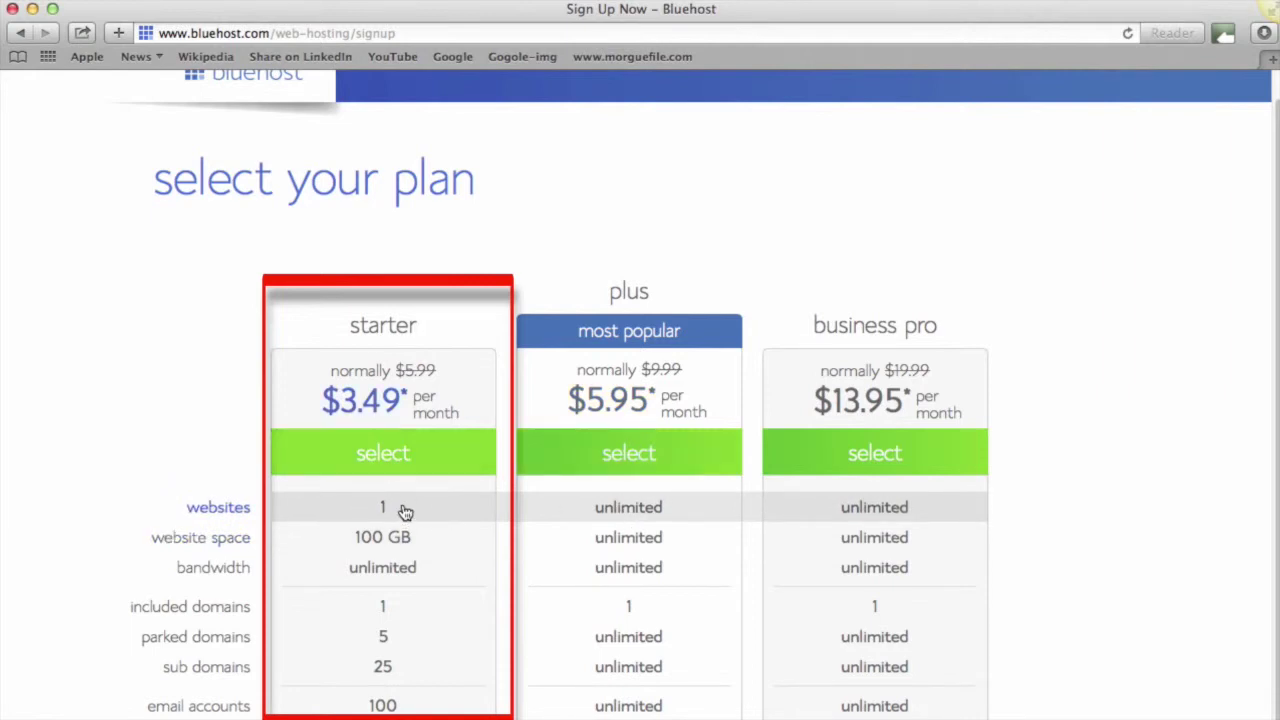
# Step: Select the starter plan, keep .com, and enter lightspeedwebsite as the new domain
pyautogui.click(383, 453)
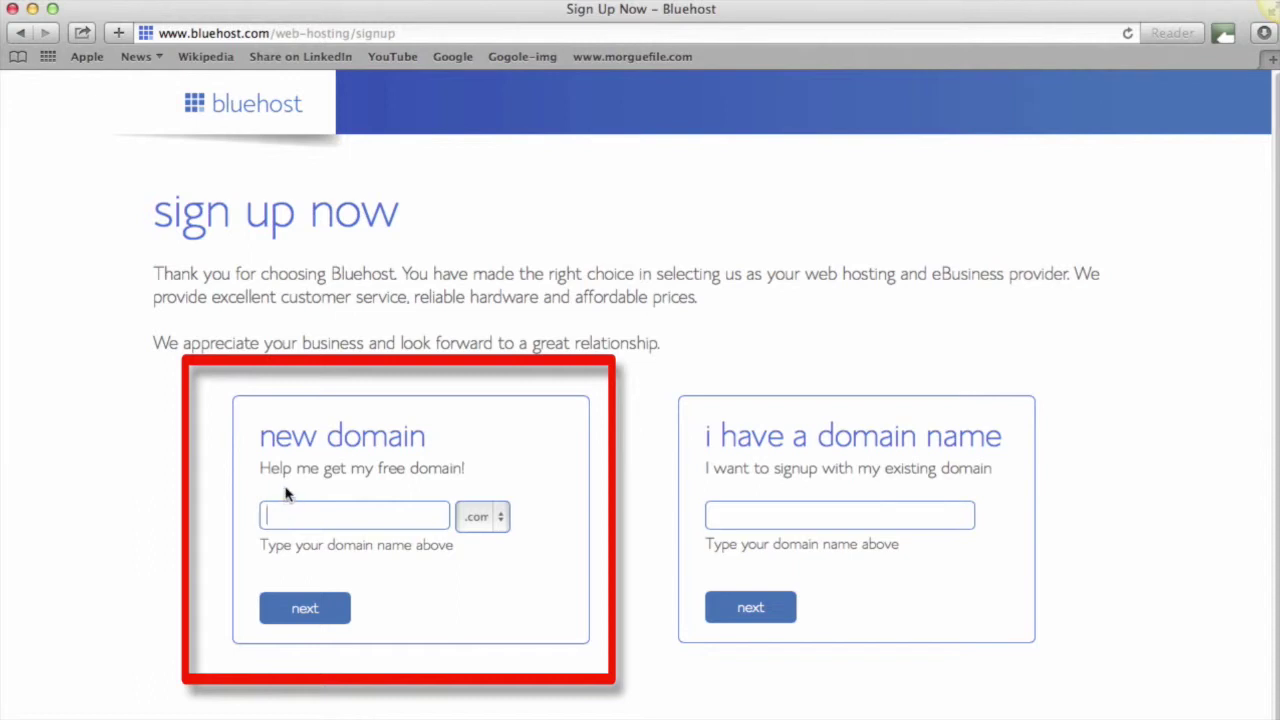
pyautogui.click(482, 516)
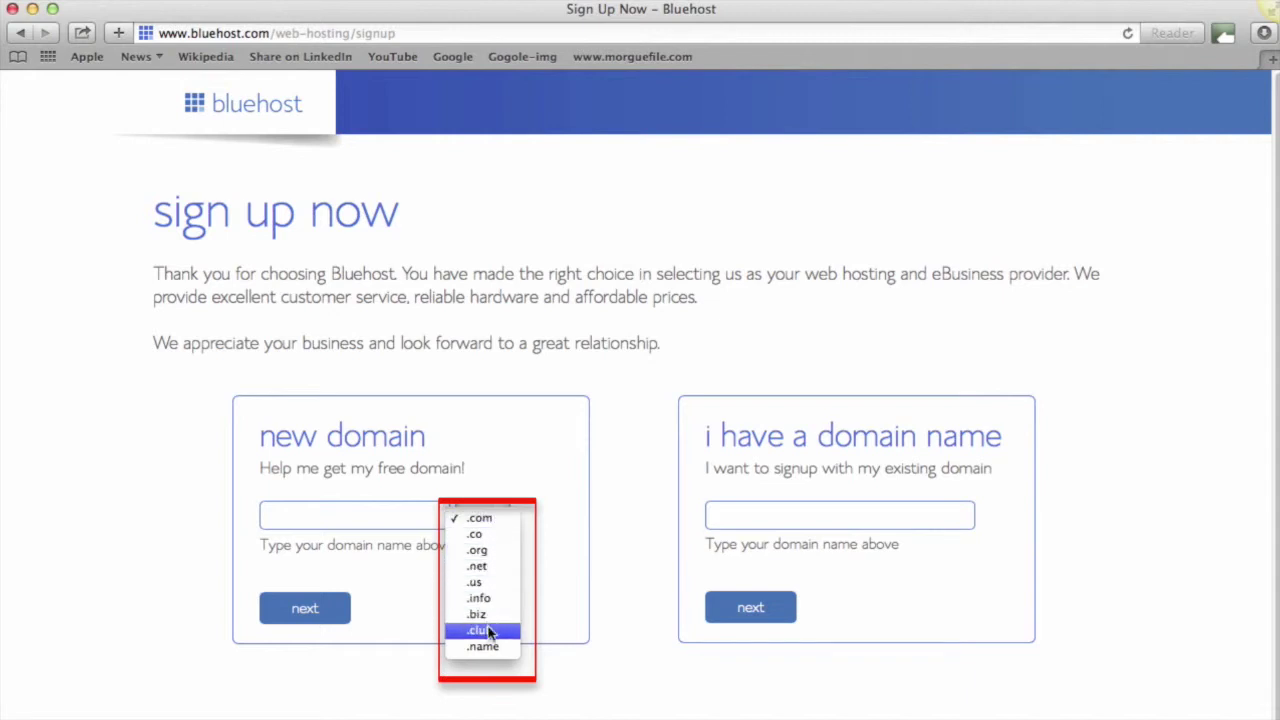
pyautogui.click(499, 530)
pyautogui.click(384, 517)
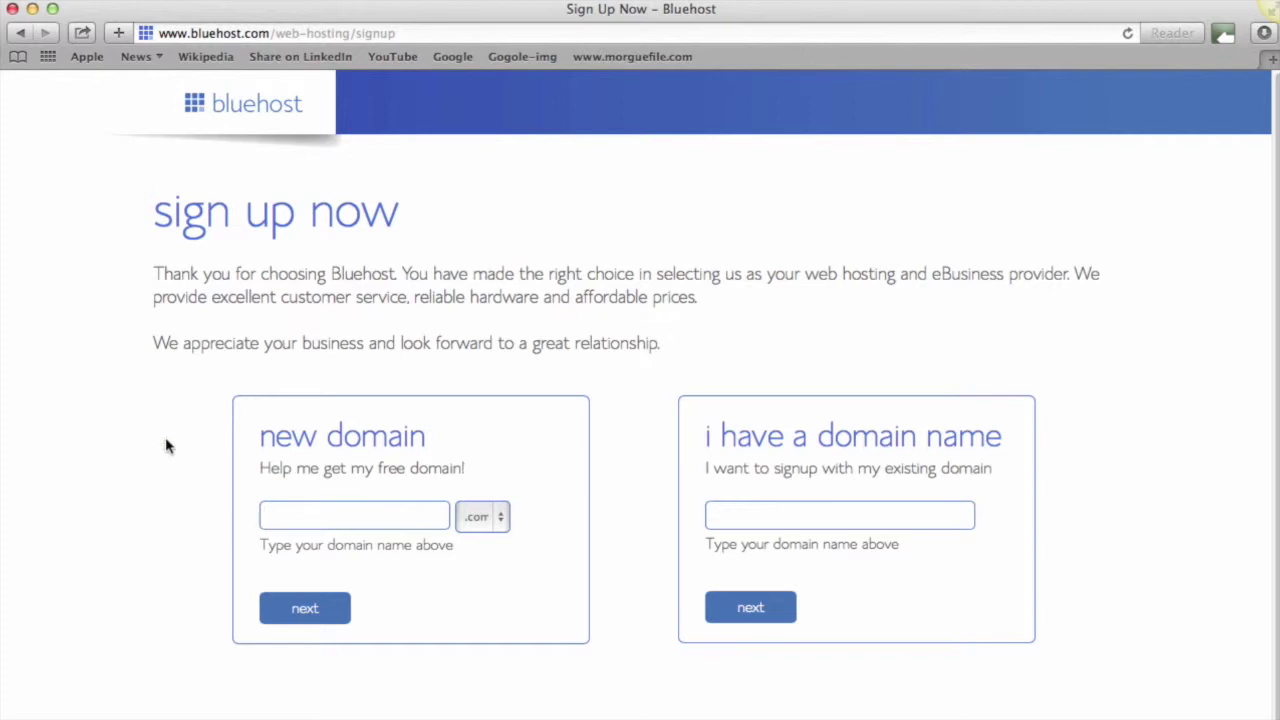
pyautogui.click(286, 488)
pyautogui.write('lightspee')
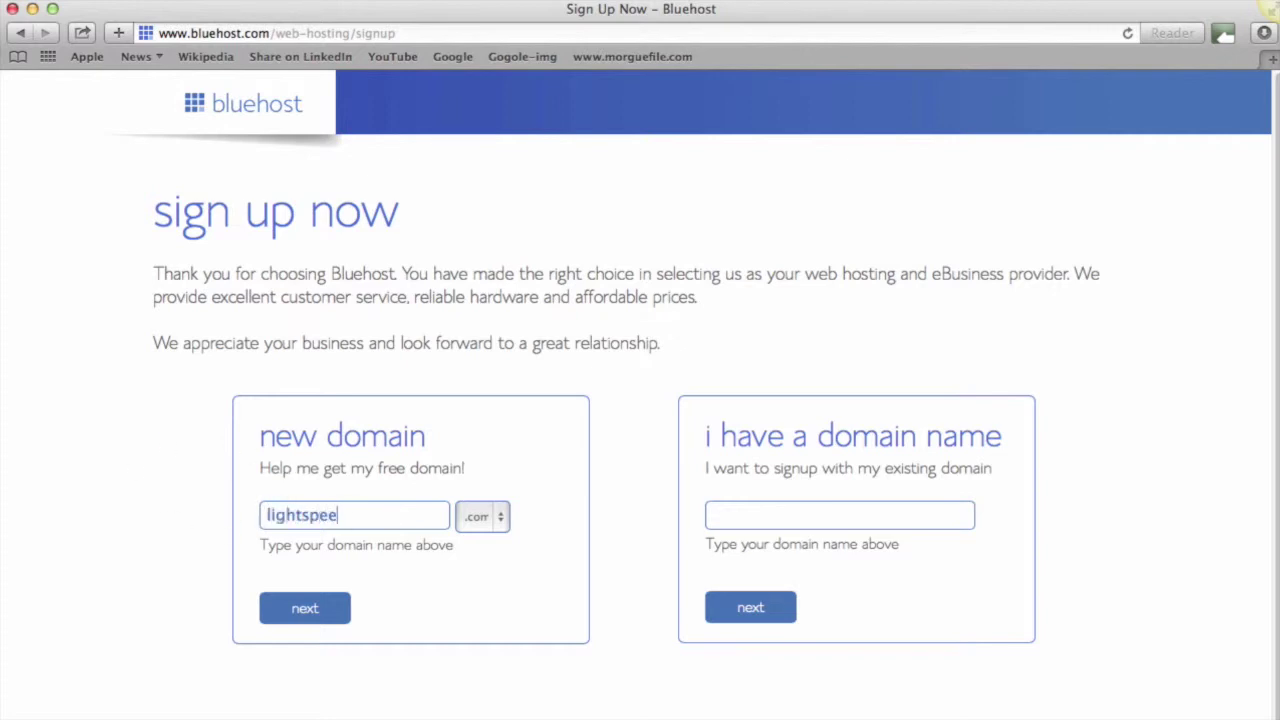
pyautogui.write('dwebsite')
pyautogui.click(375, 515)
# Step: Correct the domain to lightspeedwebsite and submit it to confirm availability
pyautogui.write('site')
pyautogui.click(302, 612)
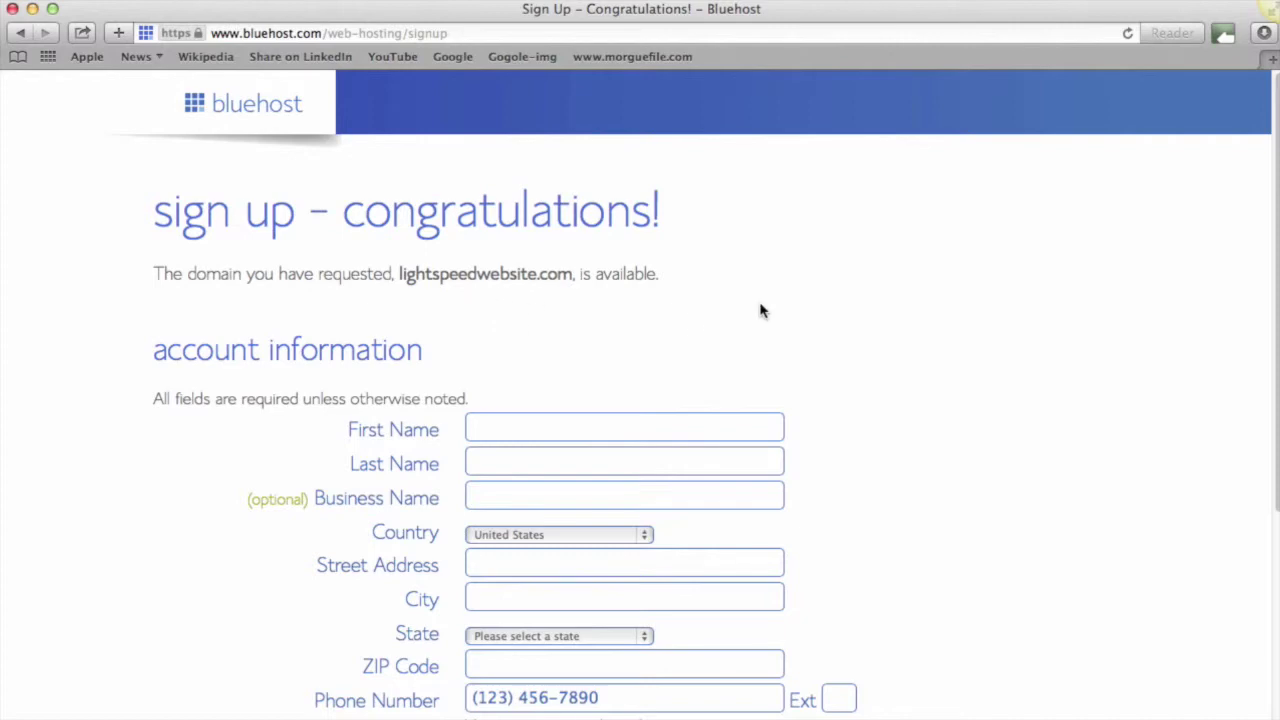
pyautogui.scroll(-10, 760, 310)
pyautogui.scroll(-3, 571, 360)
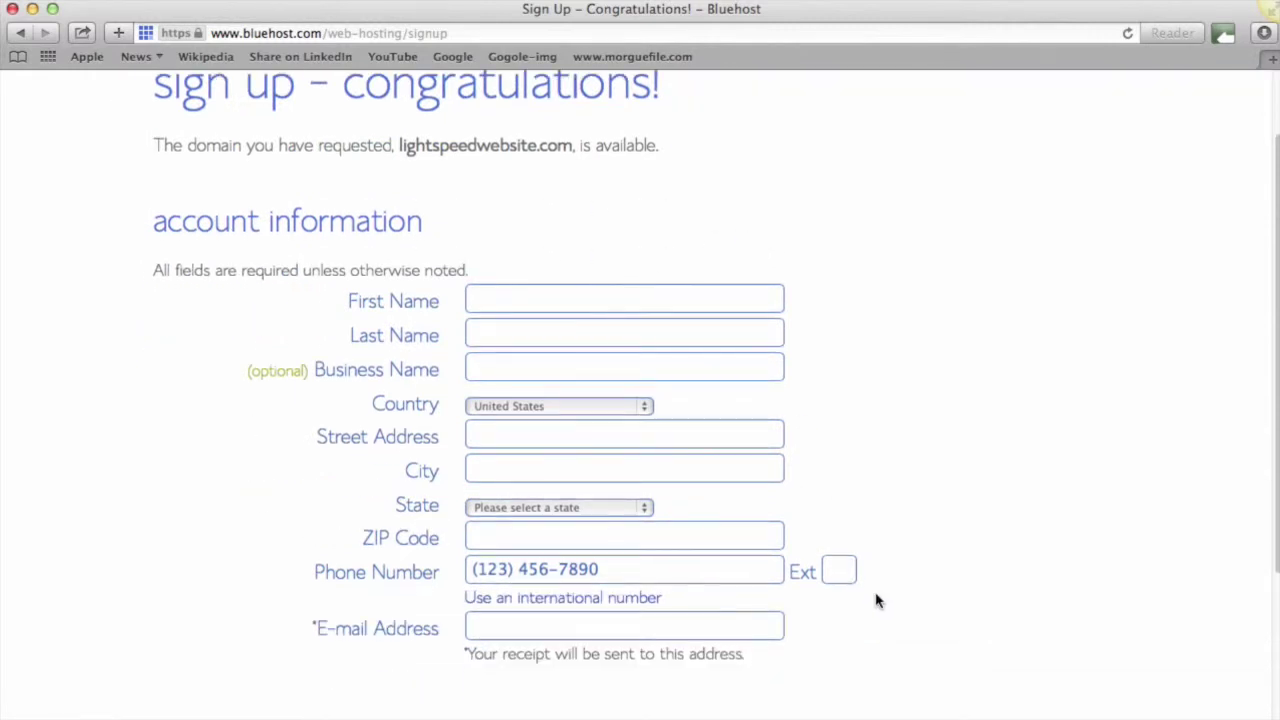
pyautogui.scroll(-6, 876, 600)
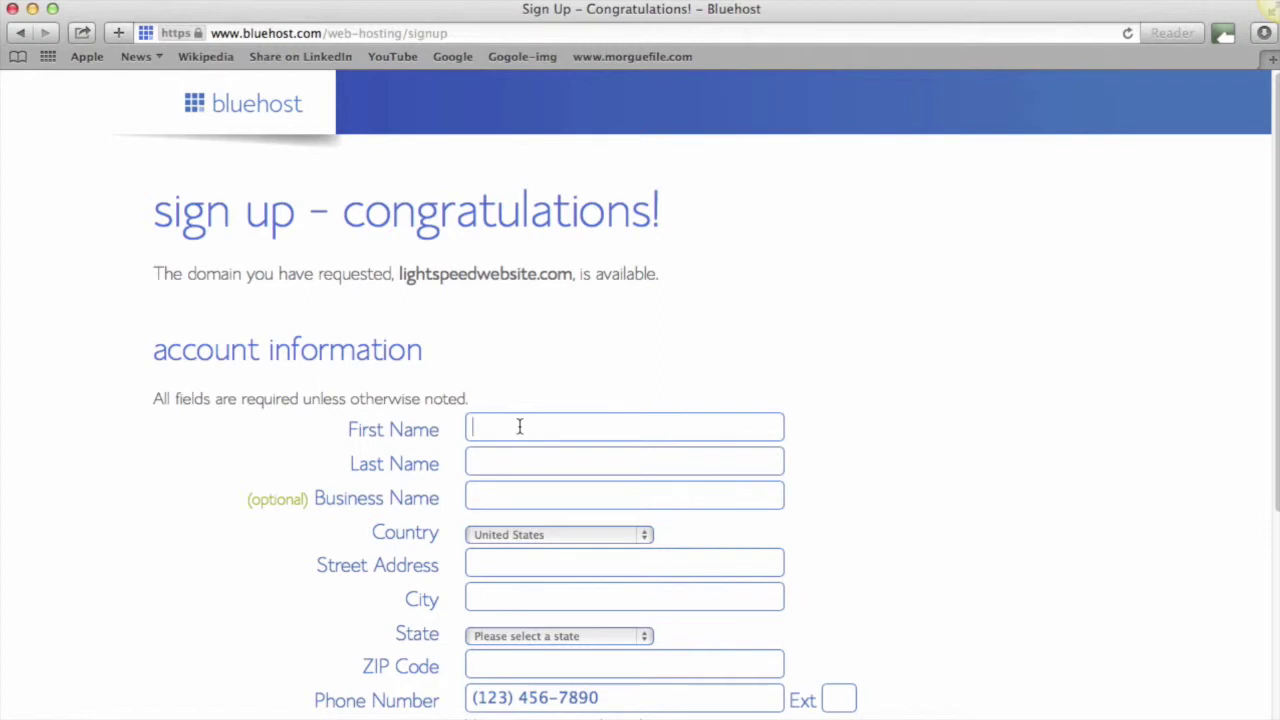
# Step: Fill in the owner's first and last name and set the country to United Kingdom
pyautogui.click(519, 427)
pyautogui.write('tony')
pyautogui.click(499, 462)
pyautogui.write('brown')
pyautogui.press('BackSpace')
pyautogui.press('BackSpace')
pyautogui.write('wn')
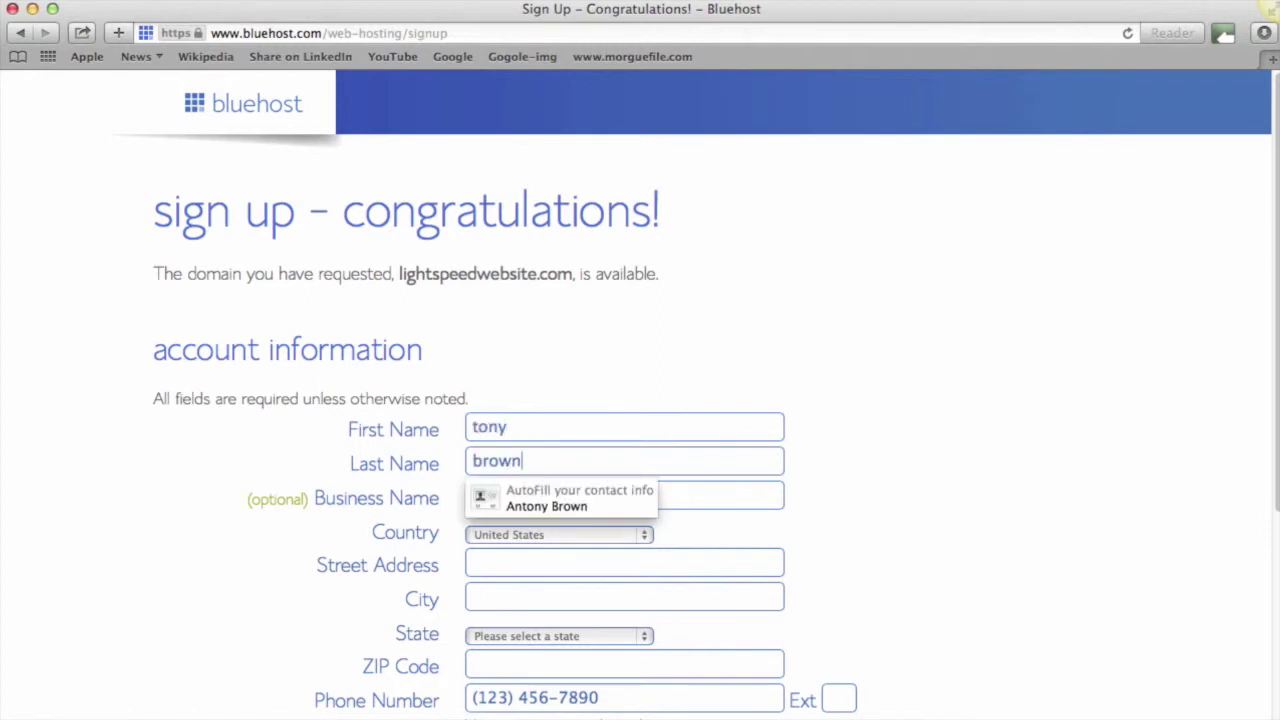
pyautogui.click(558, 535)
pyautogui.click(558, 523)
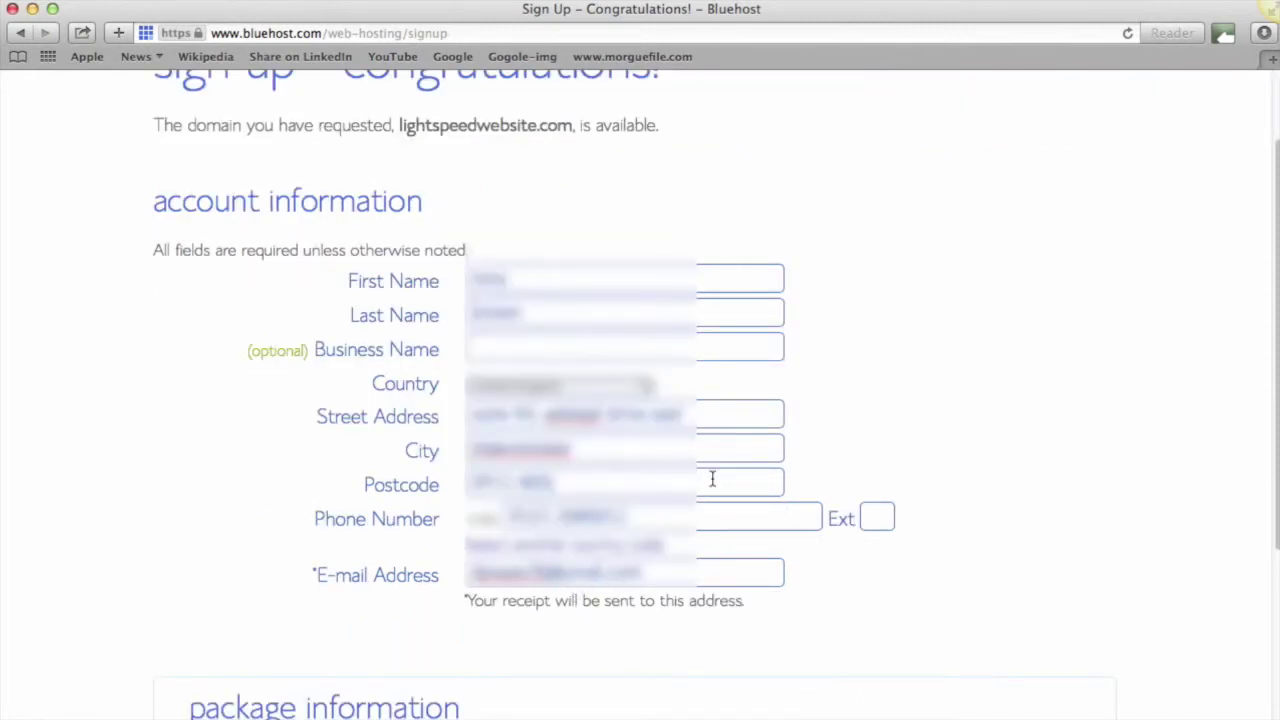
pyautogui.scroll(-3, 831, 604)
pyautogui.scroll(-5, 831, 604)
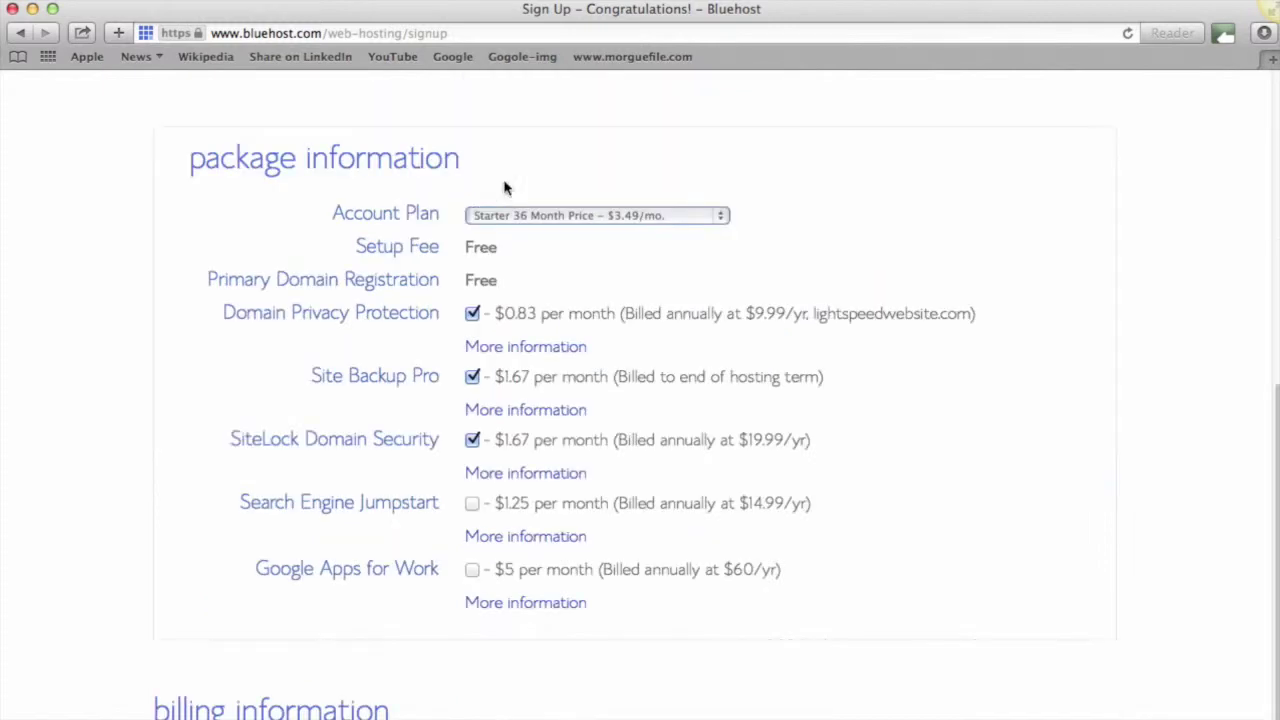
# Step: Choose Starter 12 Month at $4.95/mo and untick Site Backup Pro, SiteLock and Domain Privacy
pyautogui.click(706, 215)
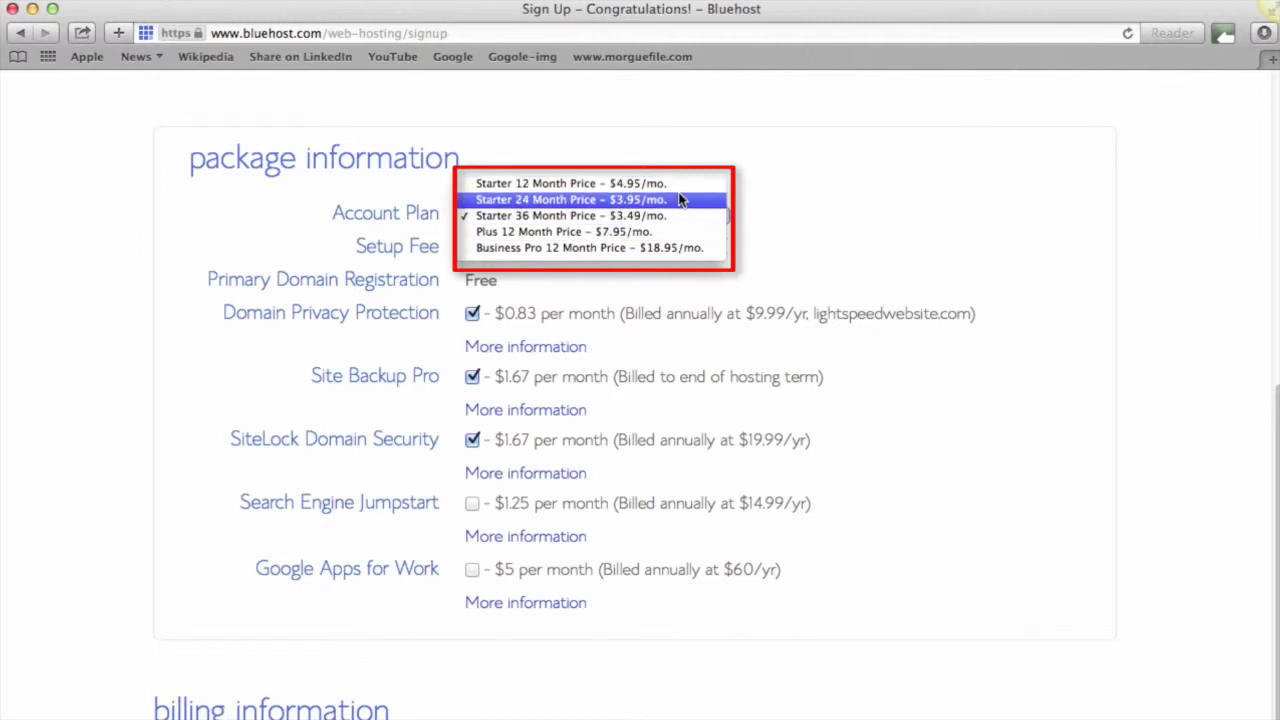
pyautogui.click(678, 188)
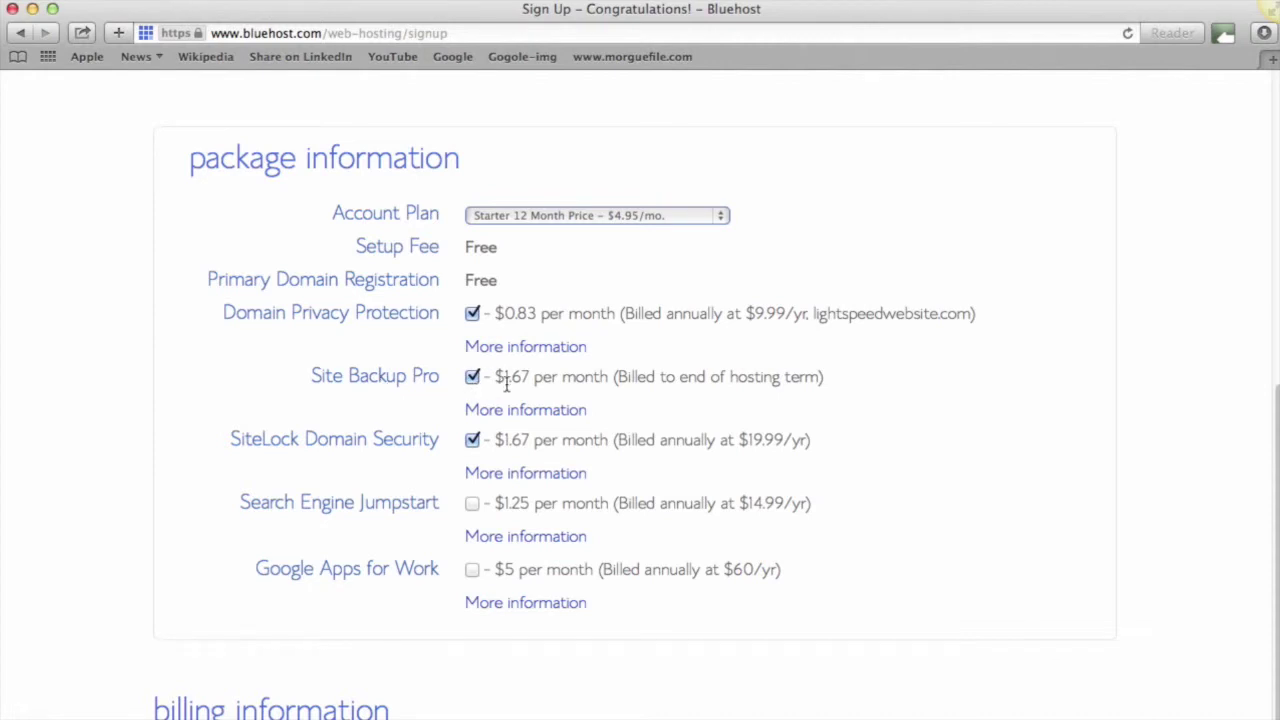
pyautogui.click(474, 381)
pyautogui.click(473, 444)
pyautogui.scroll(15, 540, 330)
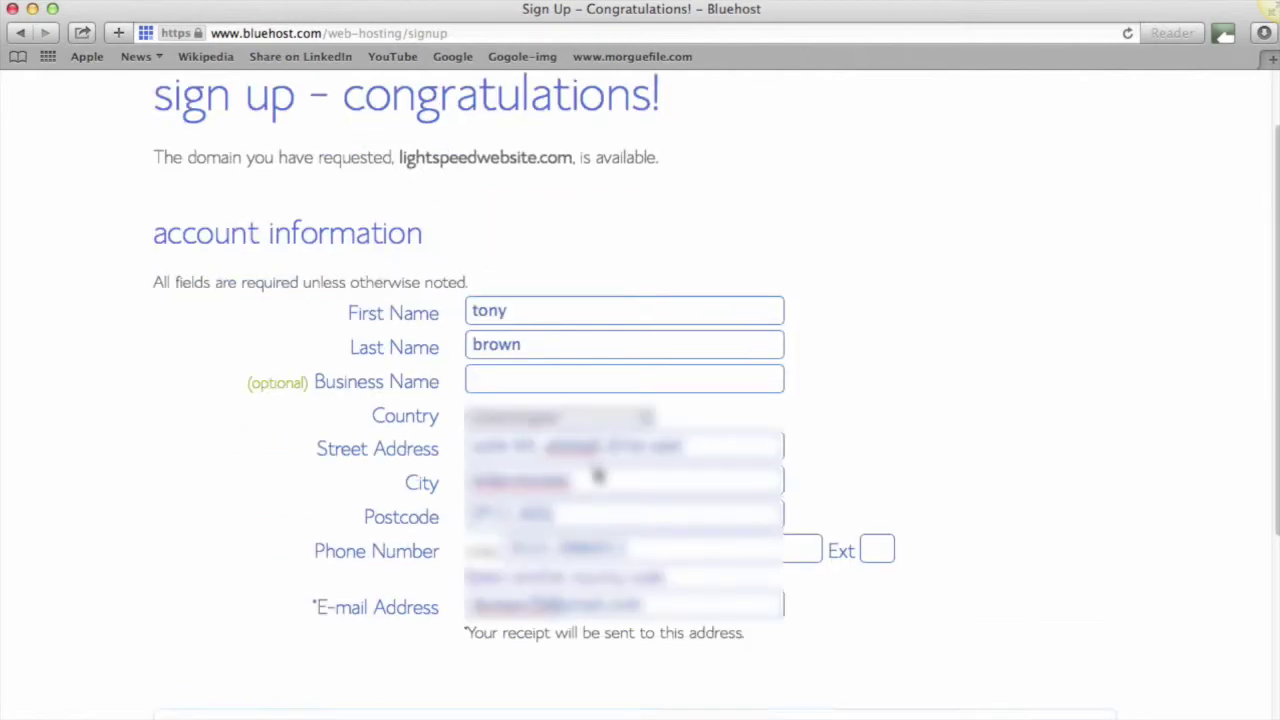
pyautogui.scroll(-8, 598, 478)
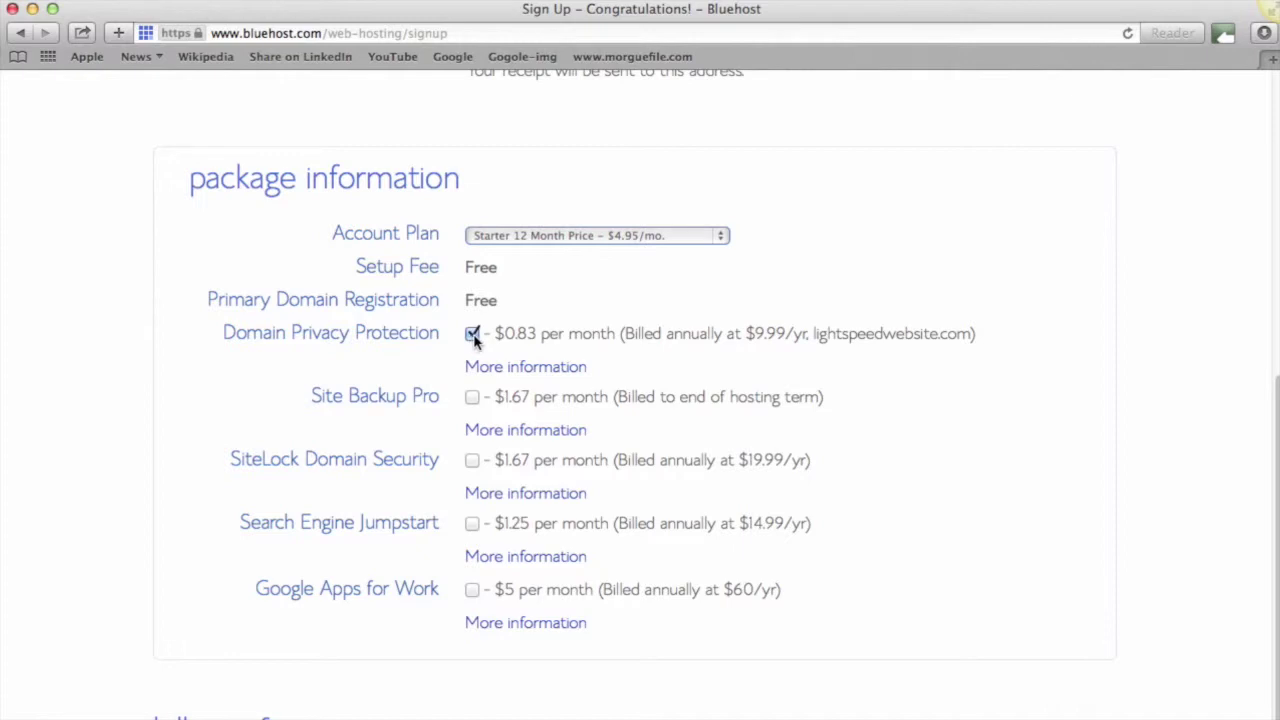
pyautogui.click(472, 334)
pyautogui.scroll(-4, 466, 666)
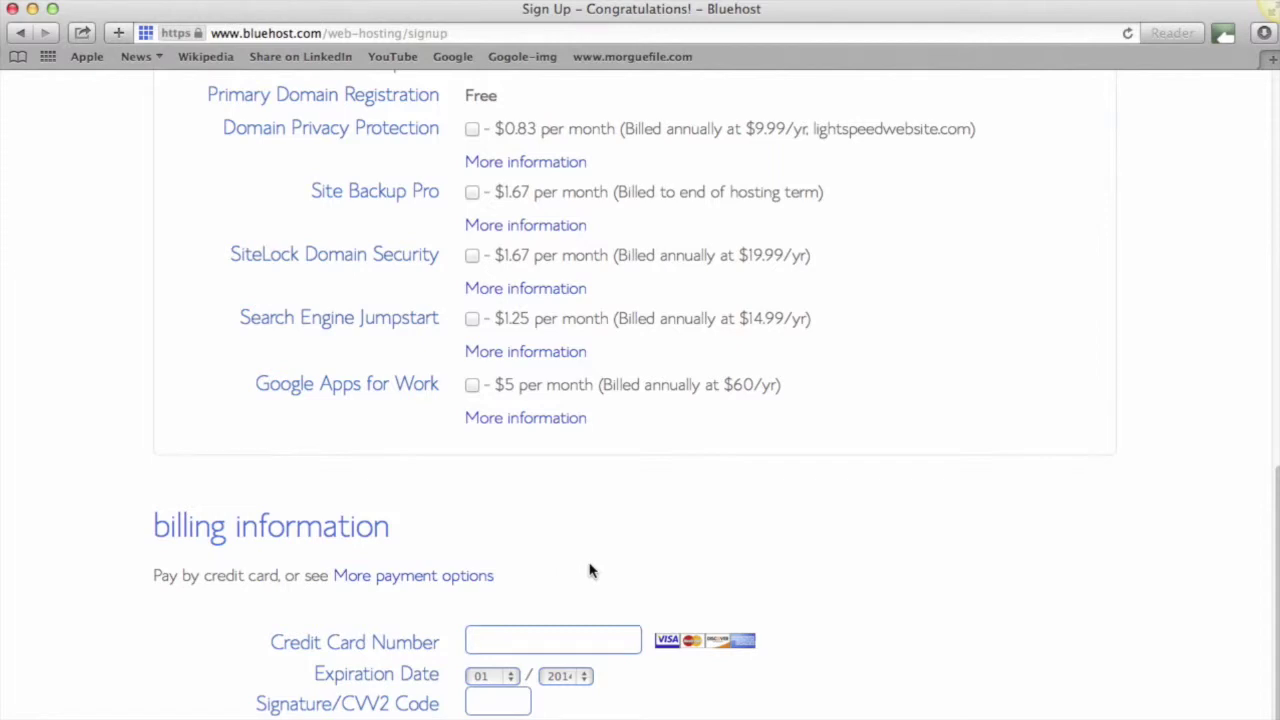
# Step: Set the account purpose to Business and tick 'I don't have a VAT number'
pyautogui.scroll(-3, 588, 570)
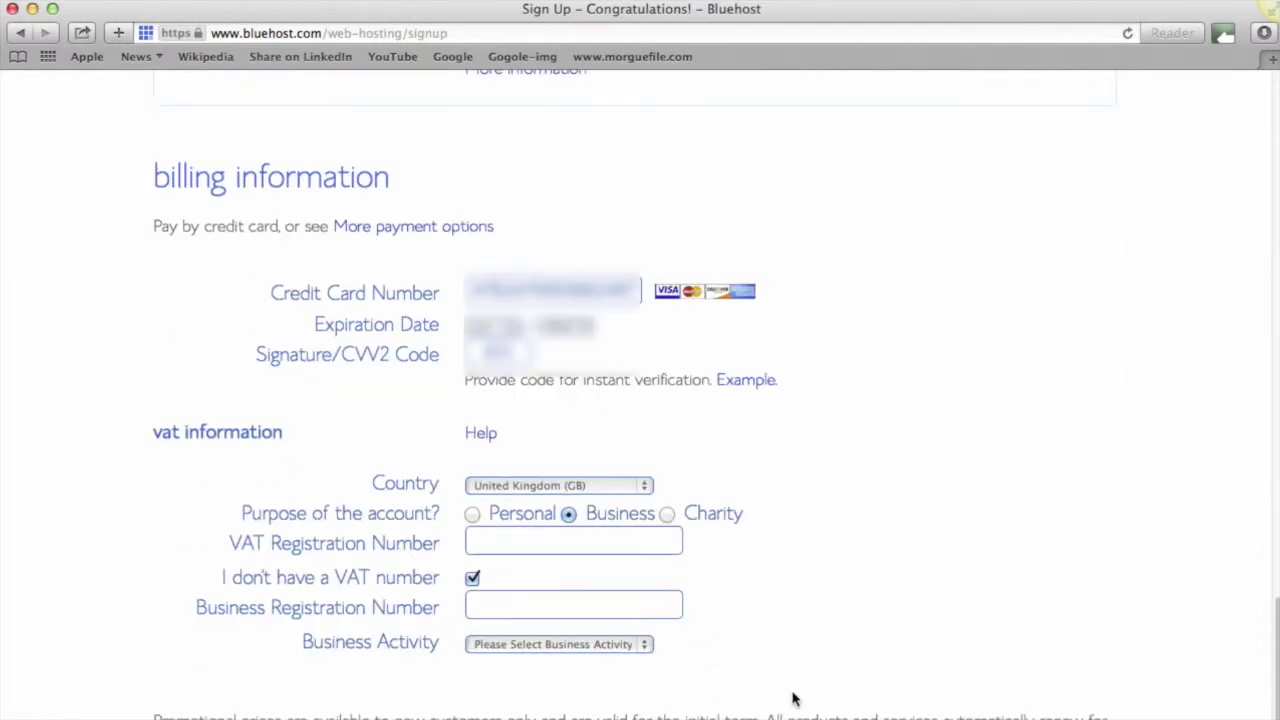
pyautogui.scroll(-1, 792, 690)
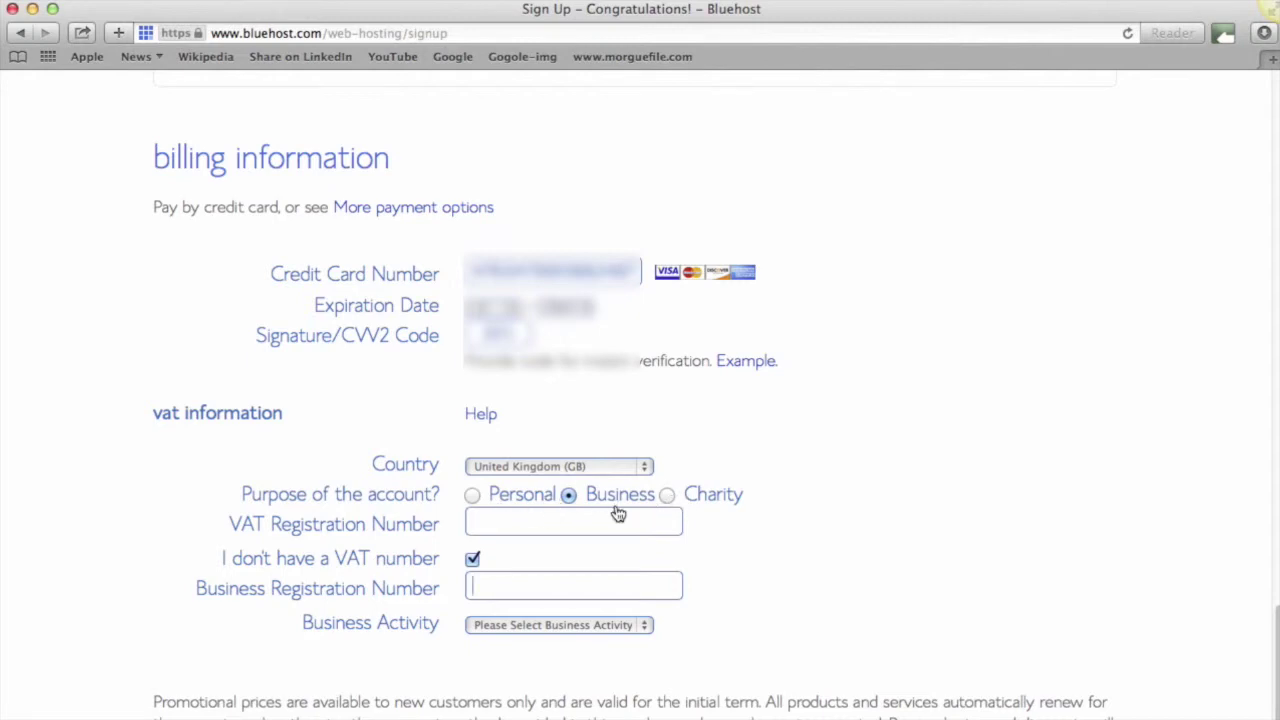
pyautogui.click(567, 498)
pyautogui.click(473, 497)
pyautogui.click(569, 594)
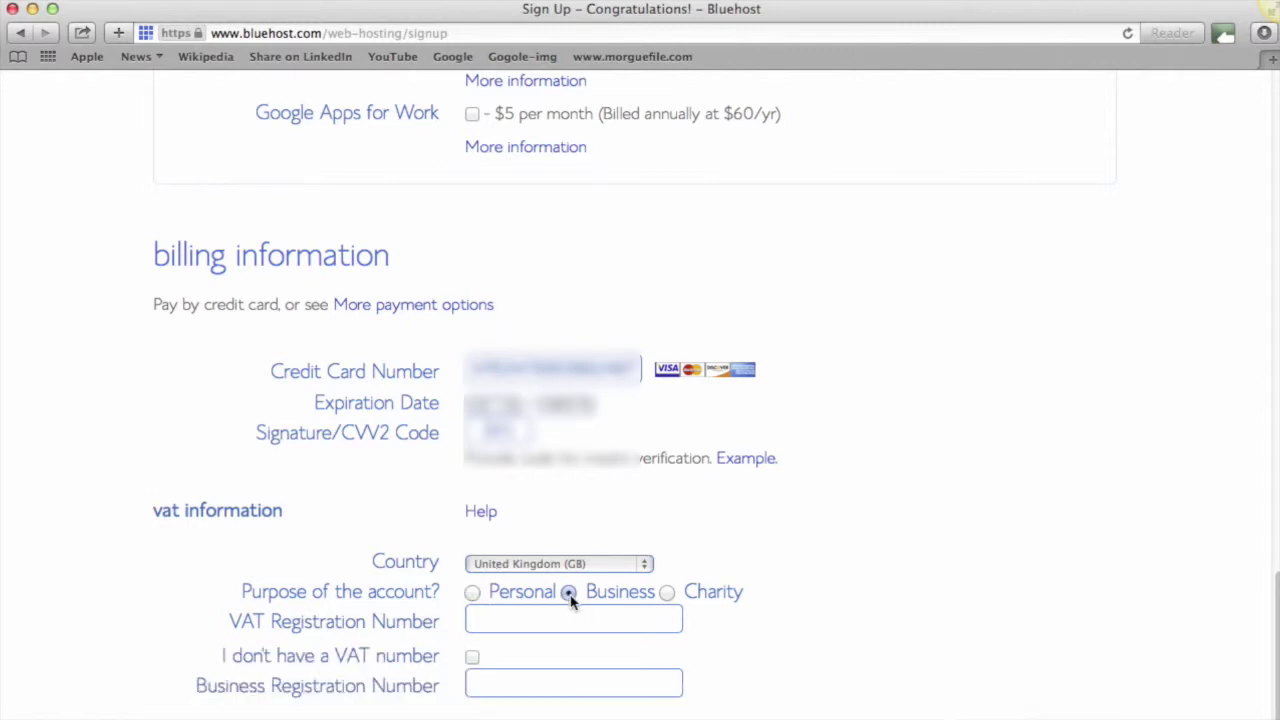
pyautogui.scroll(-1, 730, 645)
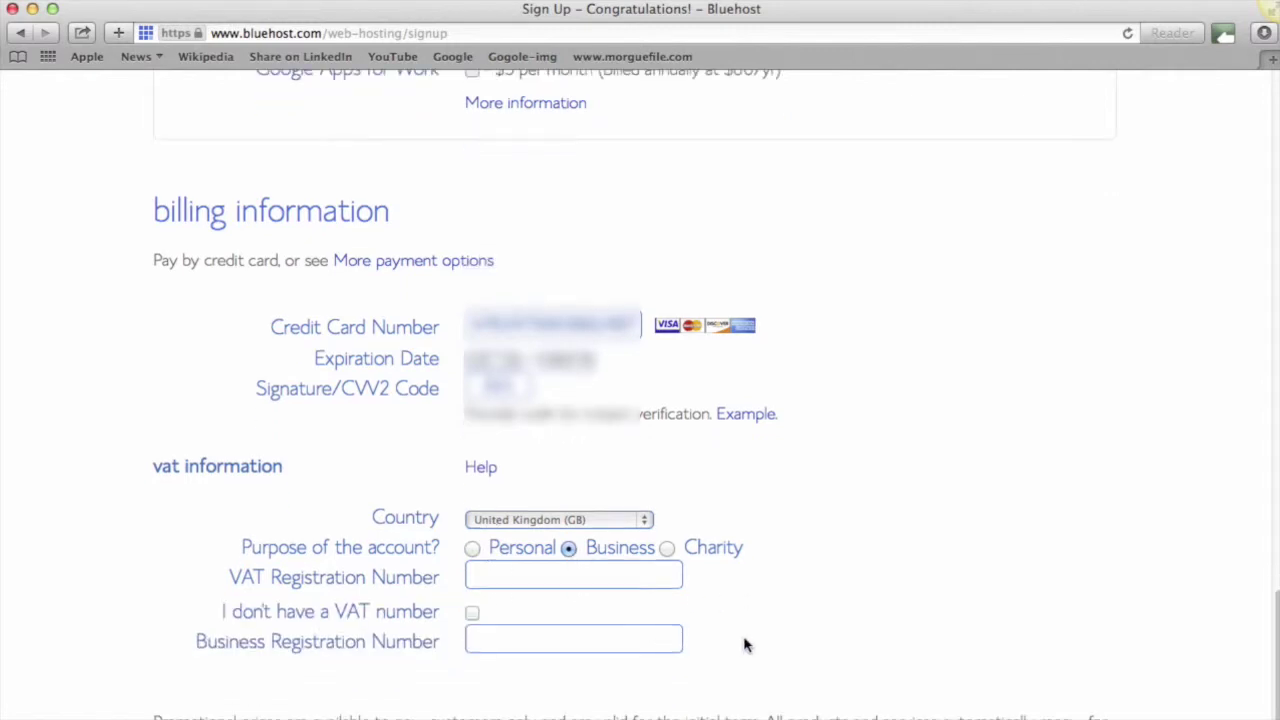
pyautogui.click(472, 612)
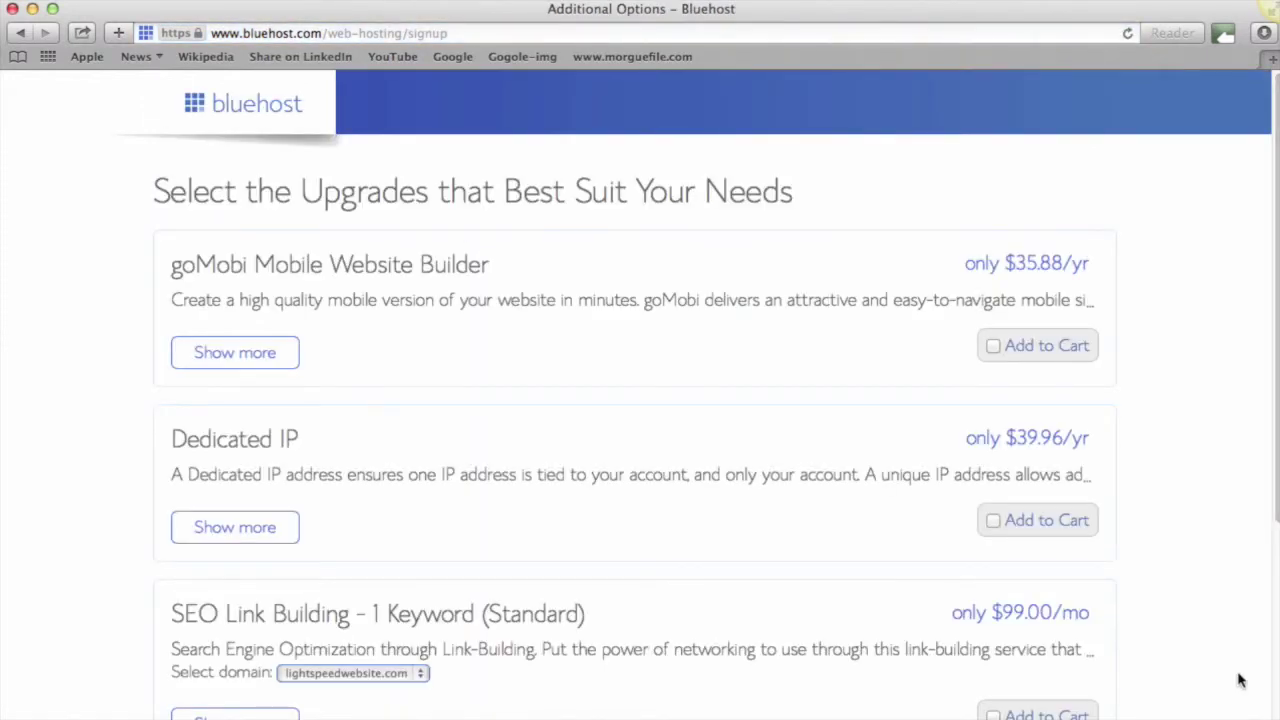
# Step: Scroll past the goMobi, Dedicated IP and SEO Link Building upgrade offers
pyautogui.scroll(-15, 1245, 670)
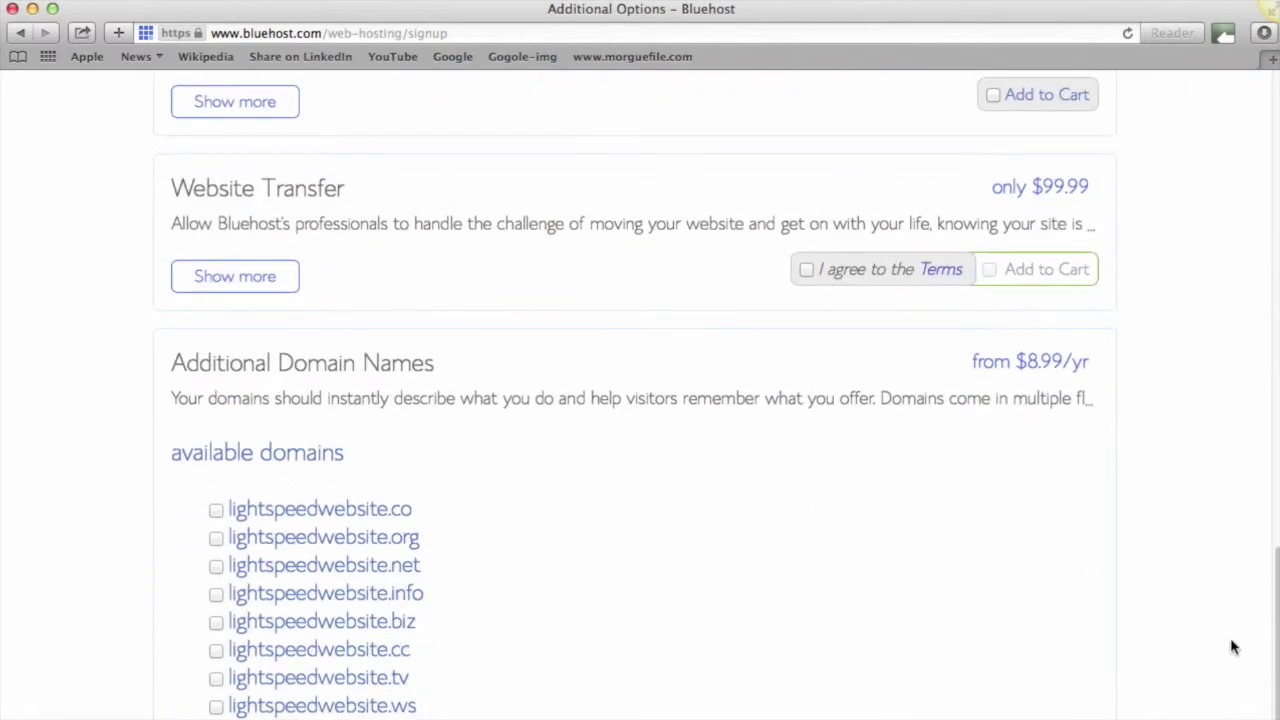
pyautogui.scroll(15, 1191, 537)
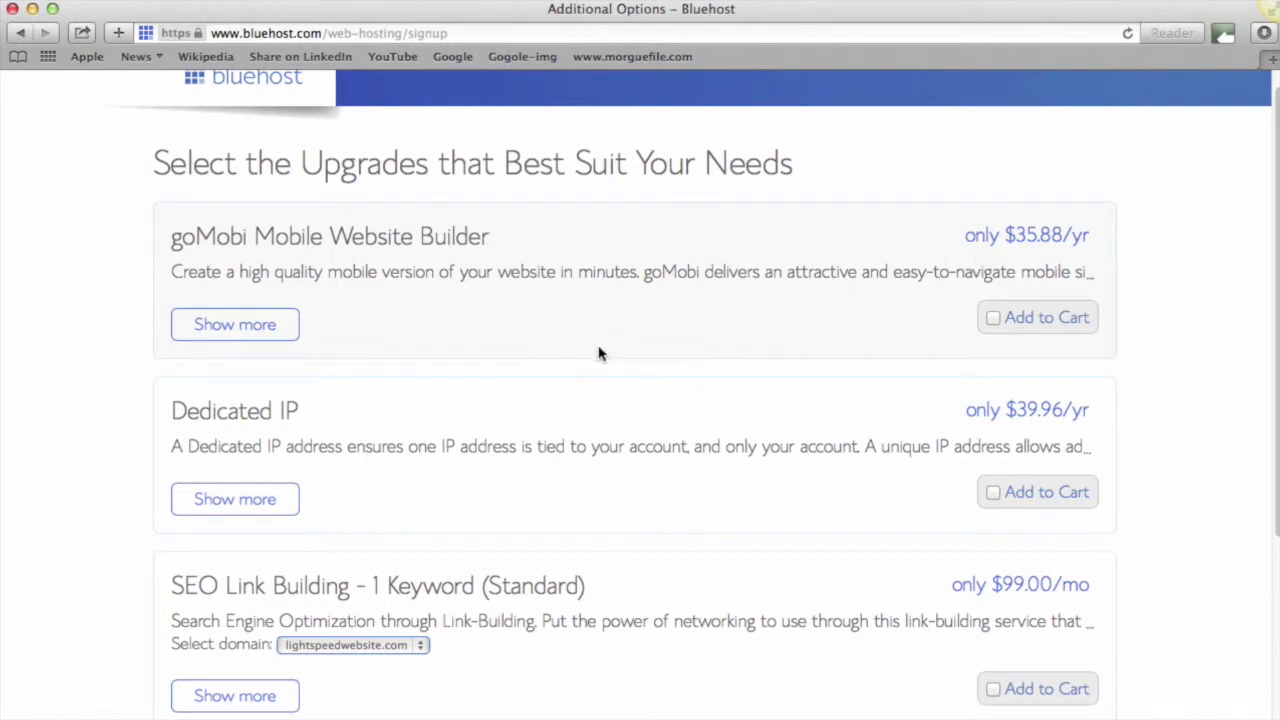
pyautogui.scroll(-5, 615, 375)
pyautogui.scroll(-15, 616, 375)
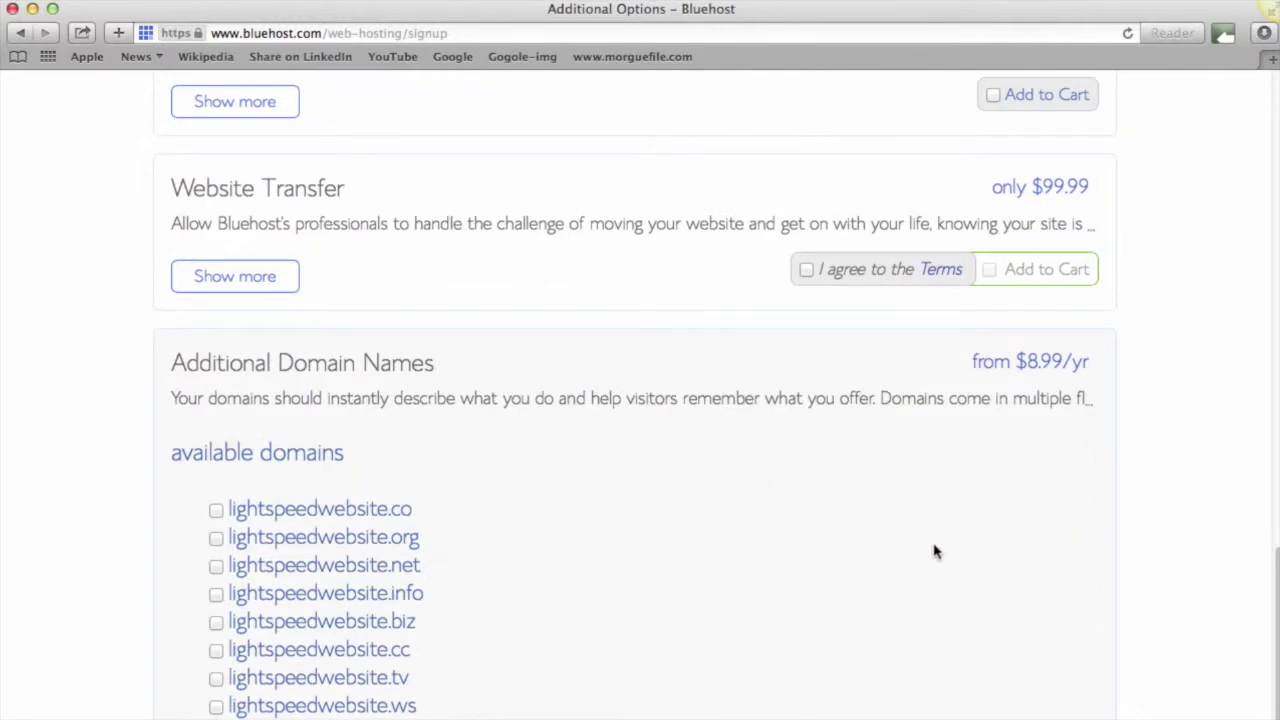
pyautogui.scroll(20, 980, 625)
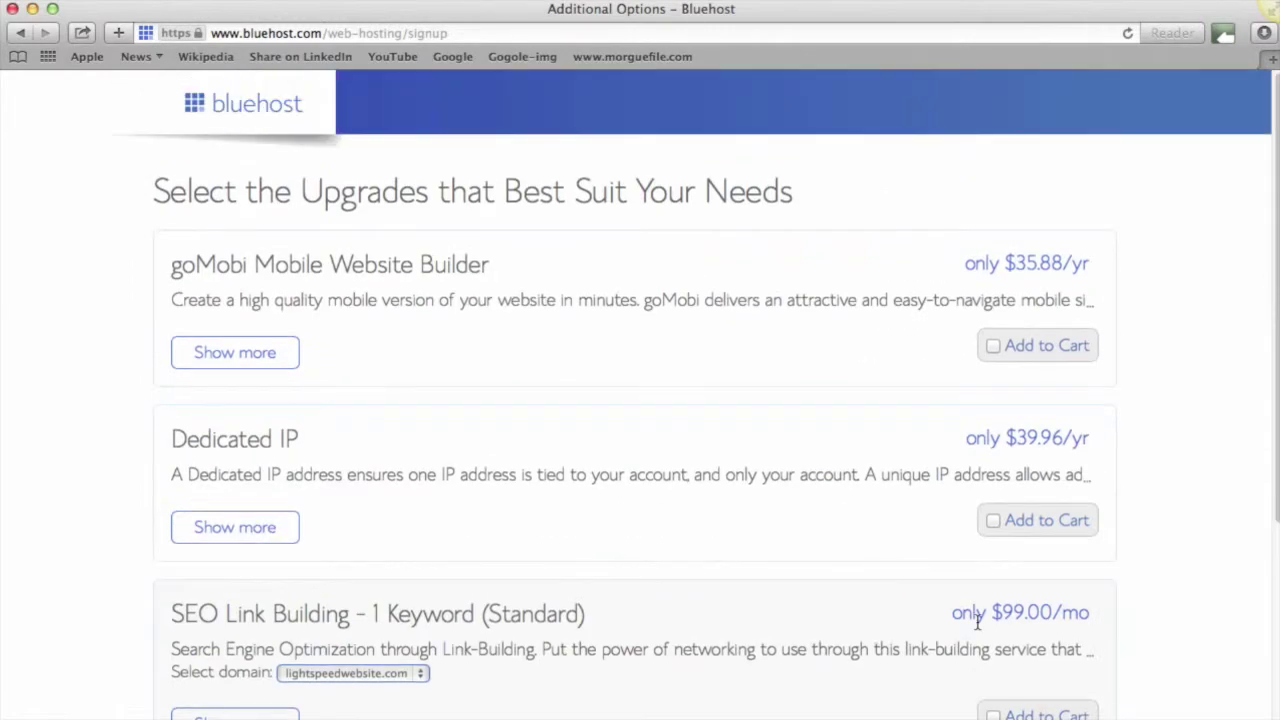
pyautogui.scroll(-10, 978, 622)
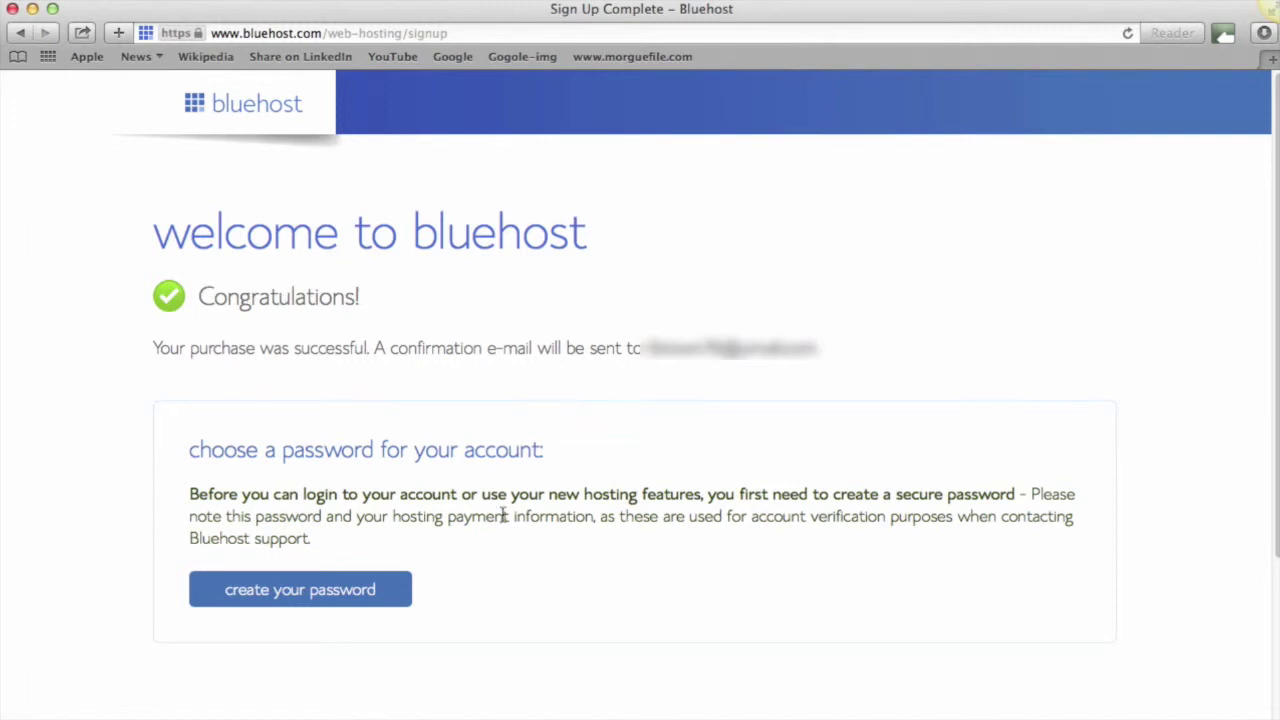
# Step: Go to the account password creation page and bring up the Password Generator
pyautogui.scroll(-1, 528, 523)
pyautogui.scroll(-3, 528, 523)
pyautogui.scroll(5, 523, 523)
pyautogui.click(331, 596)
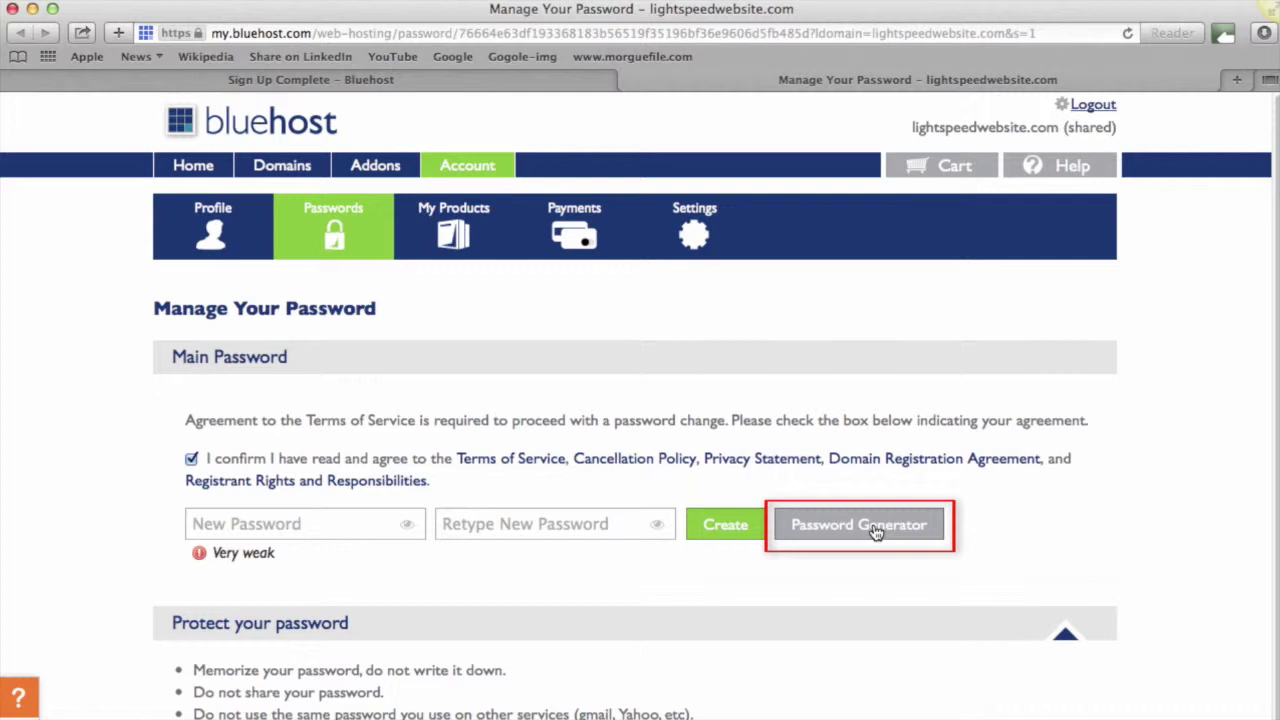
pyautogui.click(876, 532)
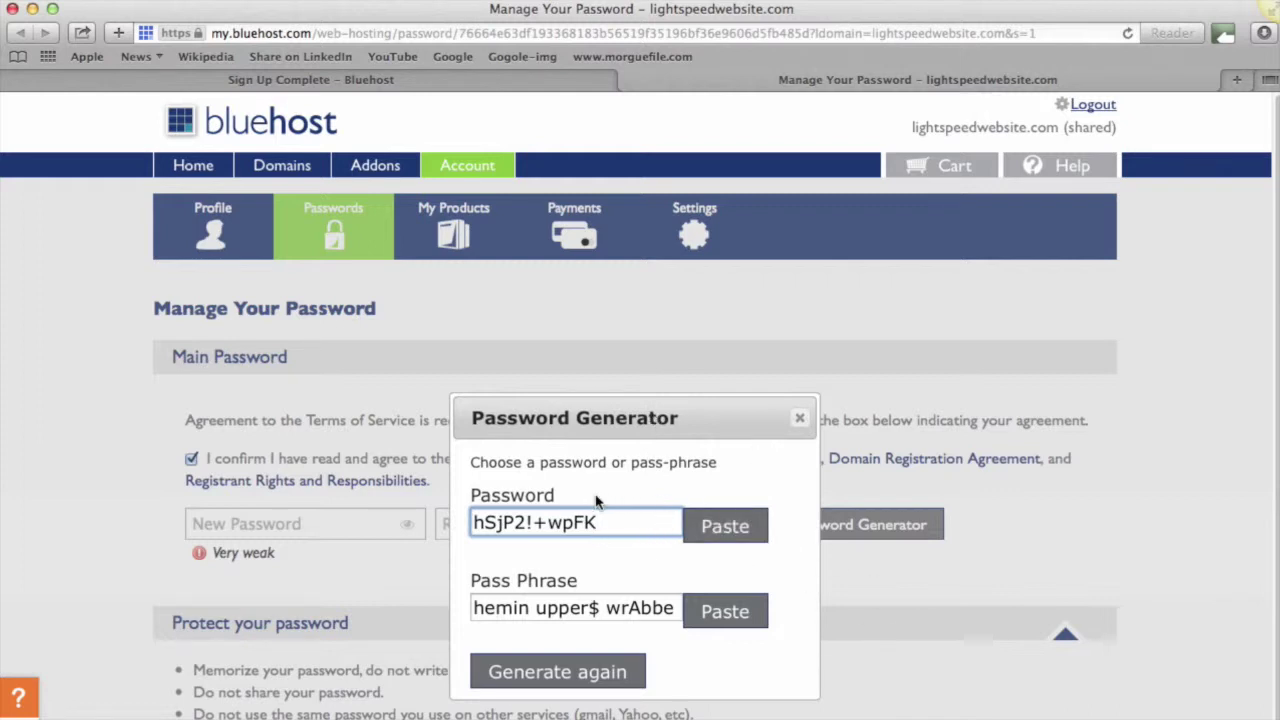
# Step: Generate eleven fresh password suggestions, then close the generator dialog
pyautogui.click(576, 674)
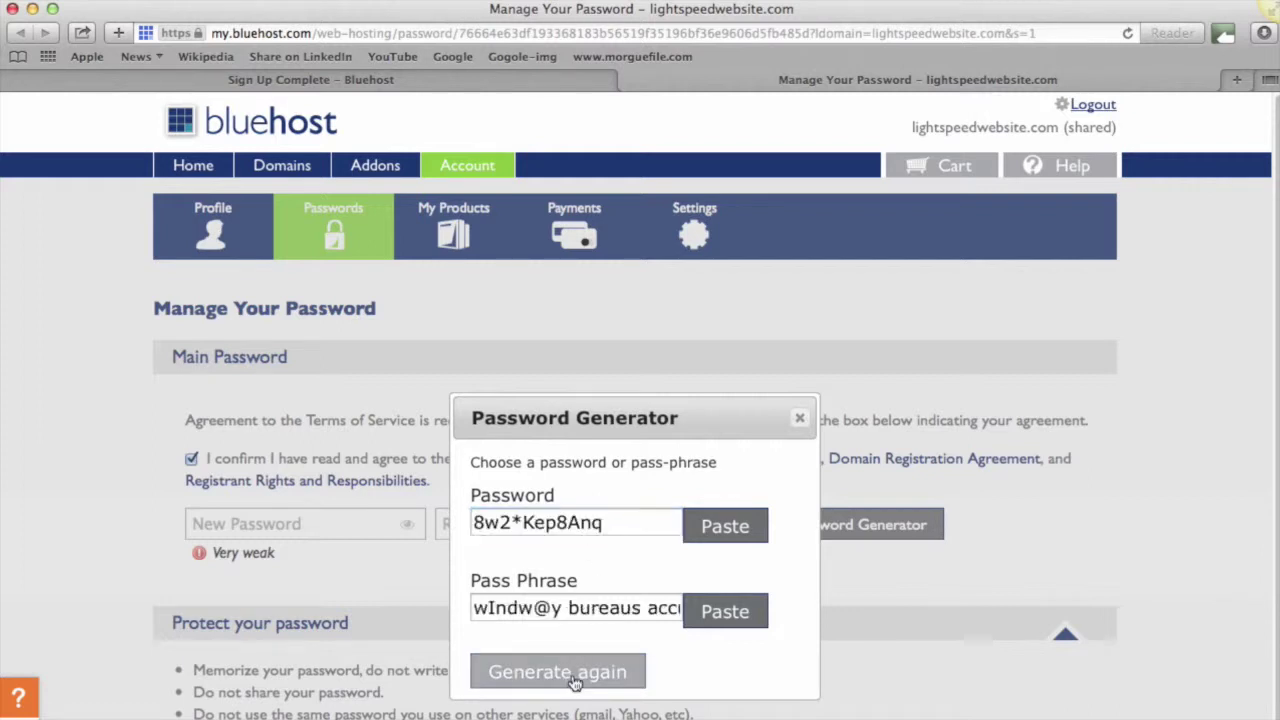
pyautogui.click(572, 674)
pyautogui.click(575, 680)
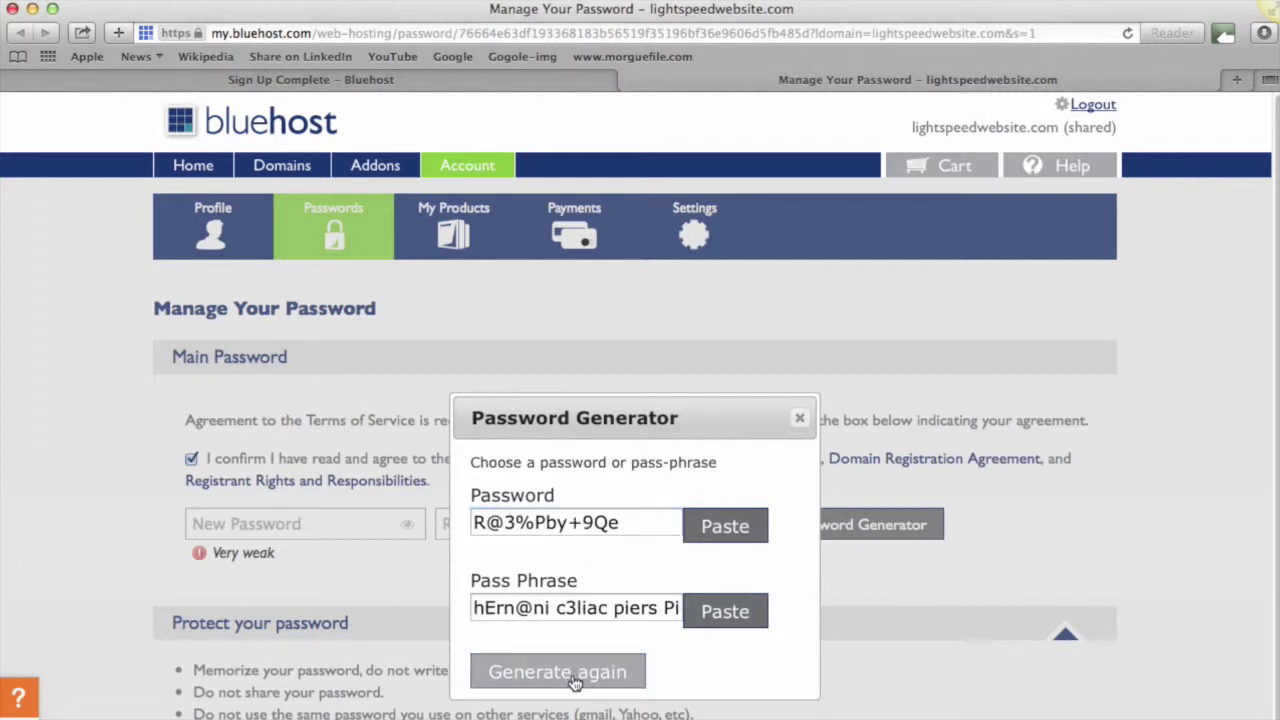
pyautogui.click(575, 680)
pyautogui.click(575, 680)
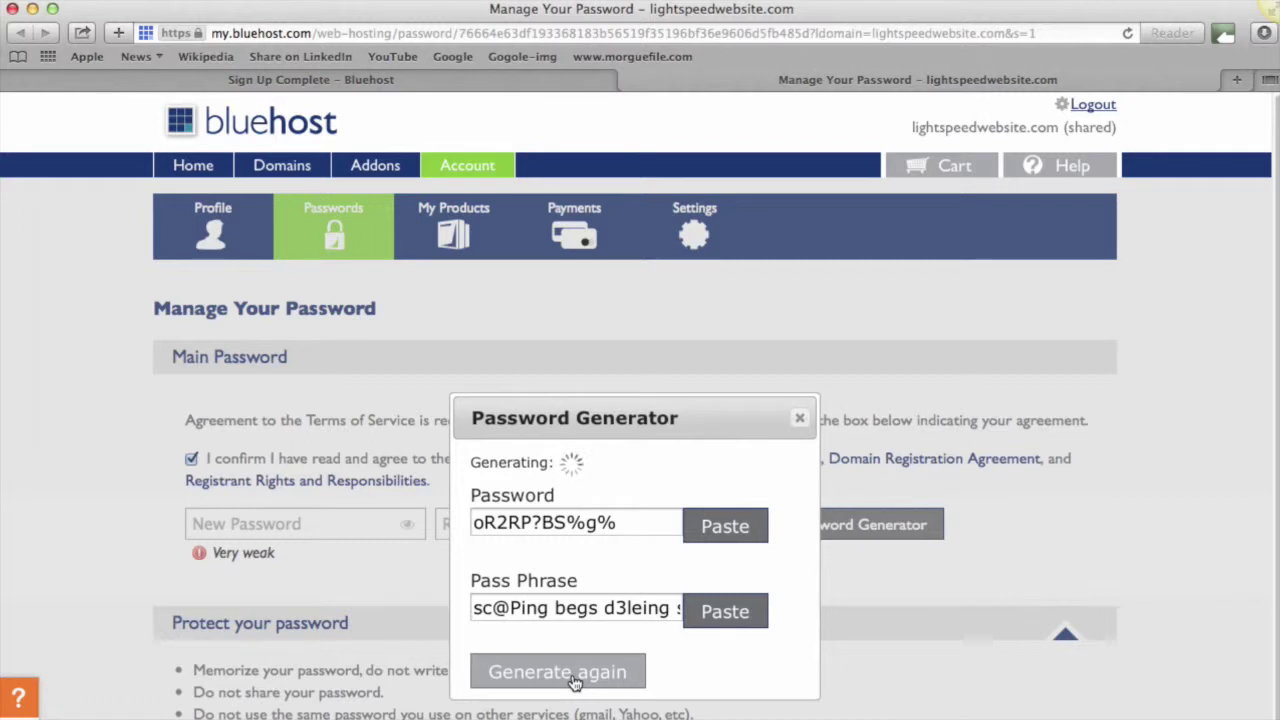
pyautogui.click(575, 680)
pyautogui.click(575, 680)
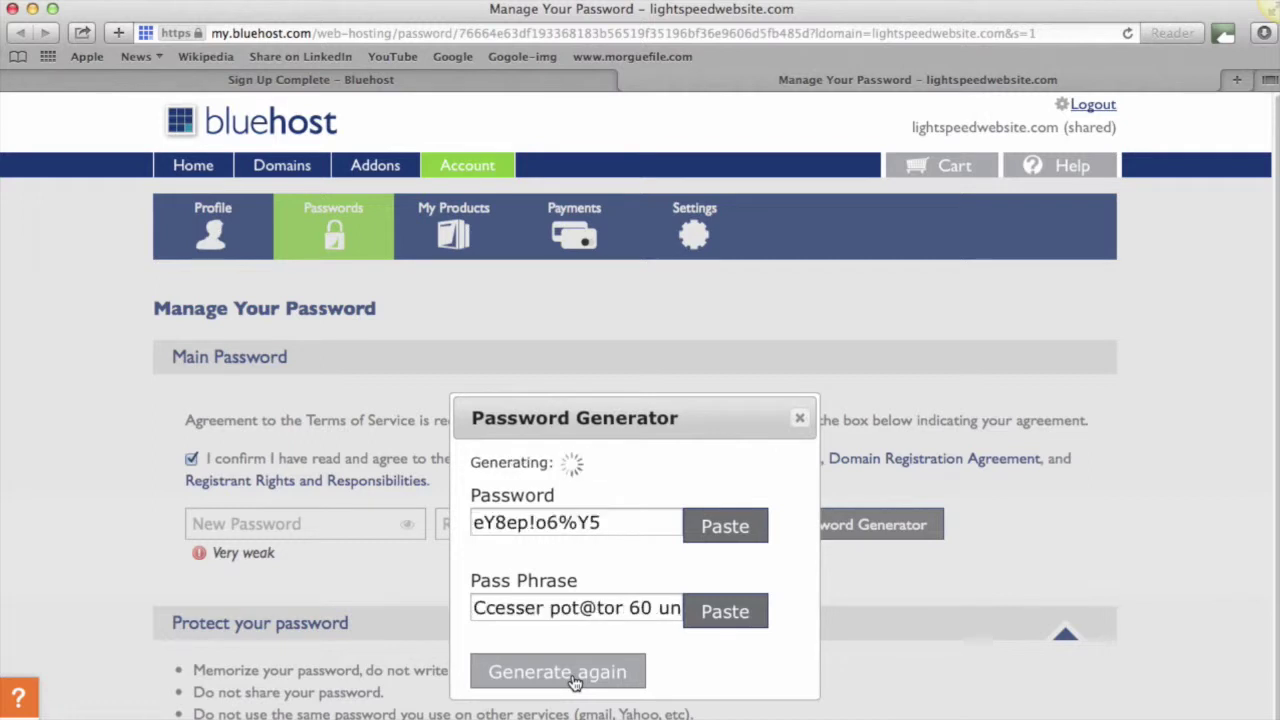
pyautogui.click(575, 680)
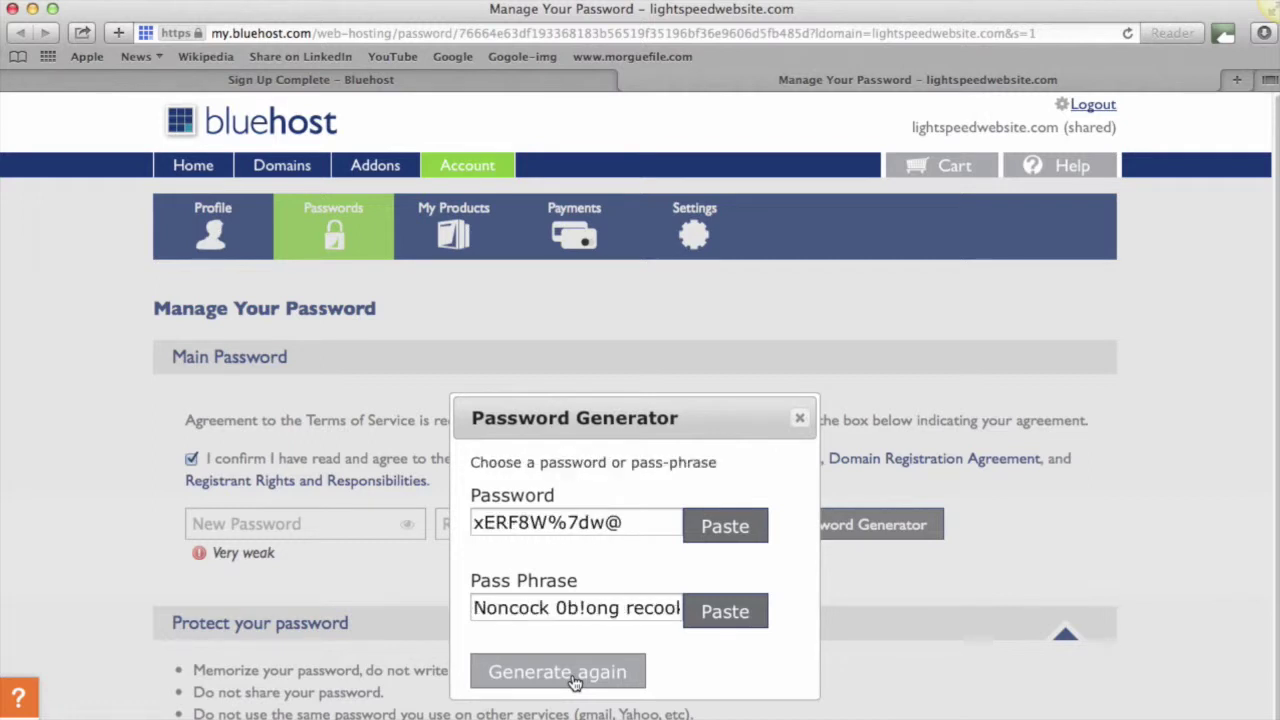
pyautogui.click(575, 680)
pyautogui.click(575, 680)
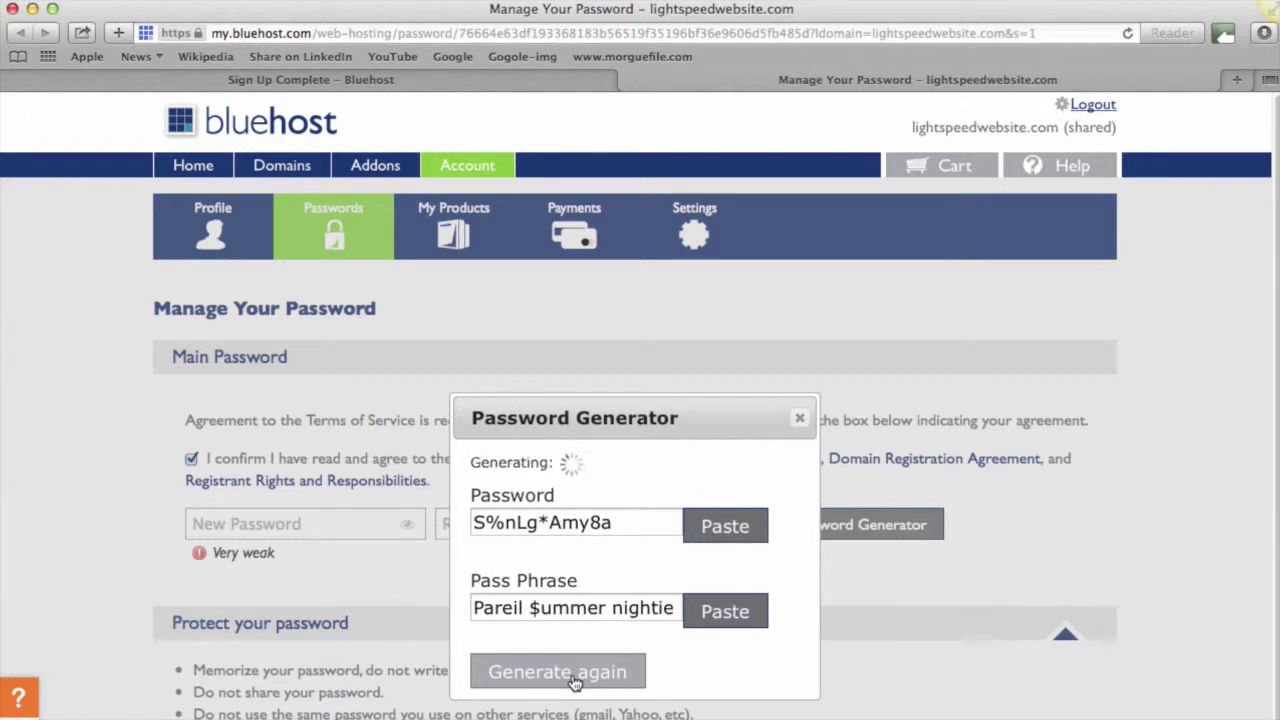
pyautogui.click(575, 680)
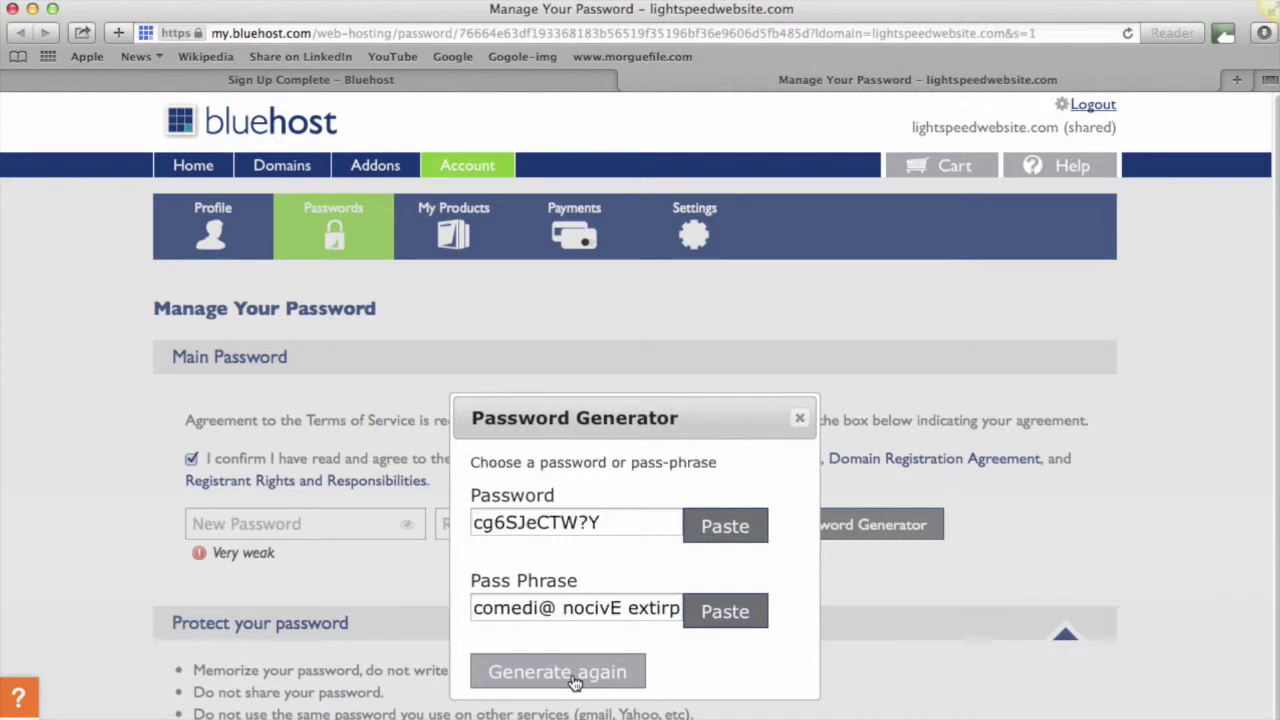
pyautogui.click(799, 418)
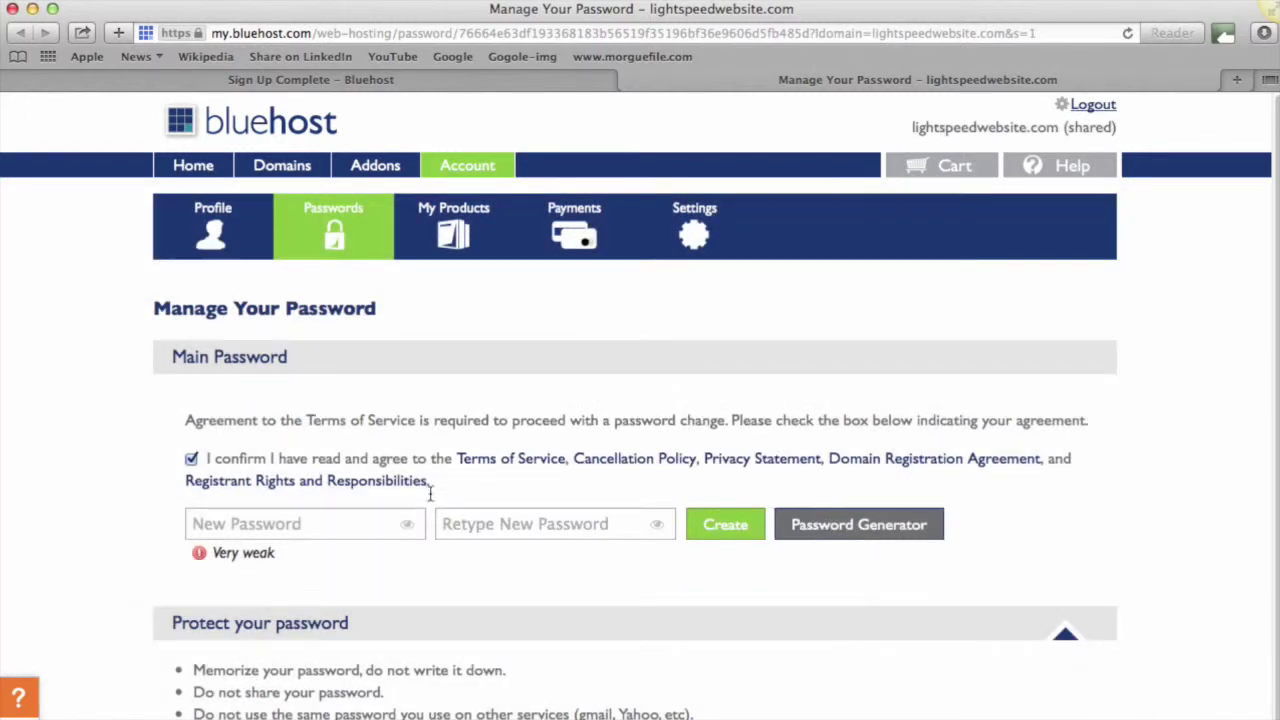
# Step: Enter the new main password in both password fields and create it
pyautogui.click(326, 525)
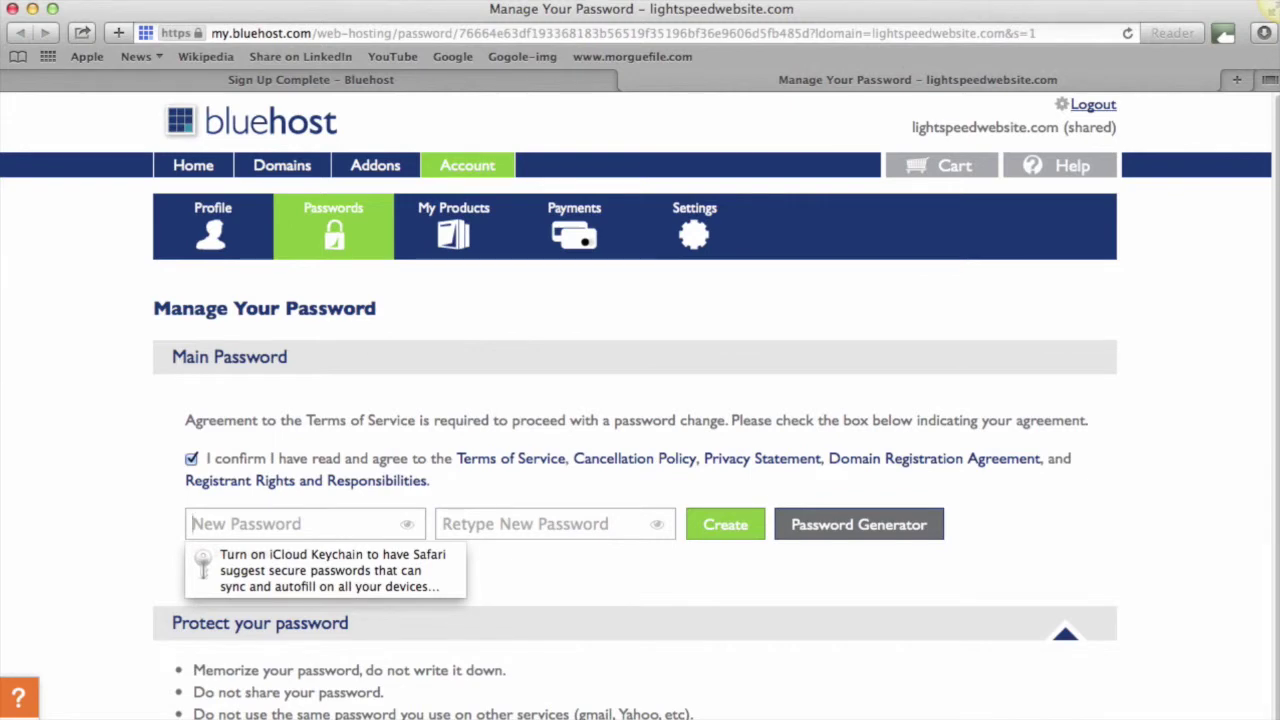
pyautogui.write('cga')
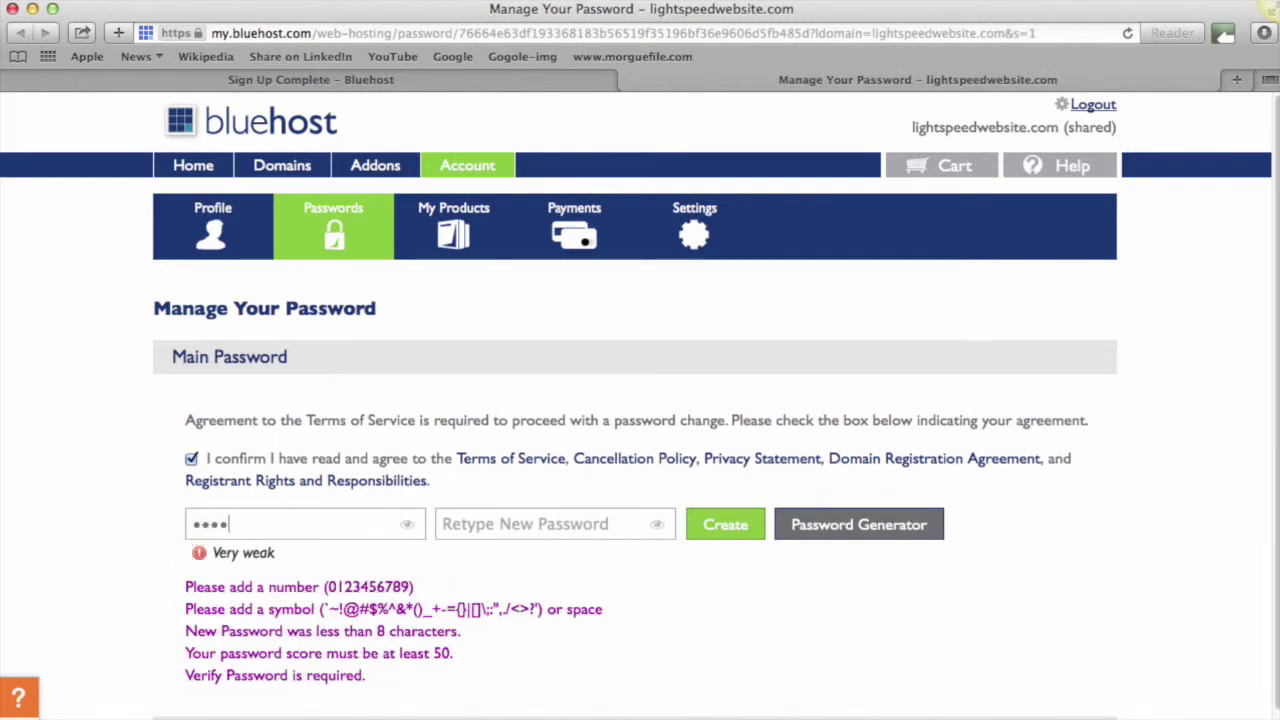
pyautogui.write('••••••')
pyautogui.click(558, 527)
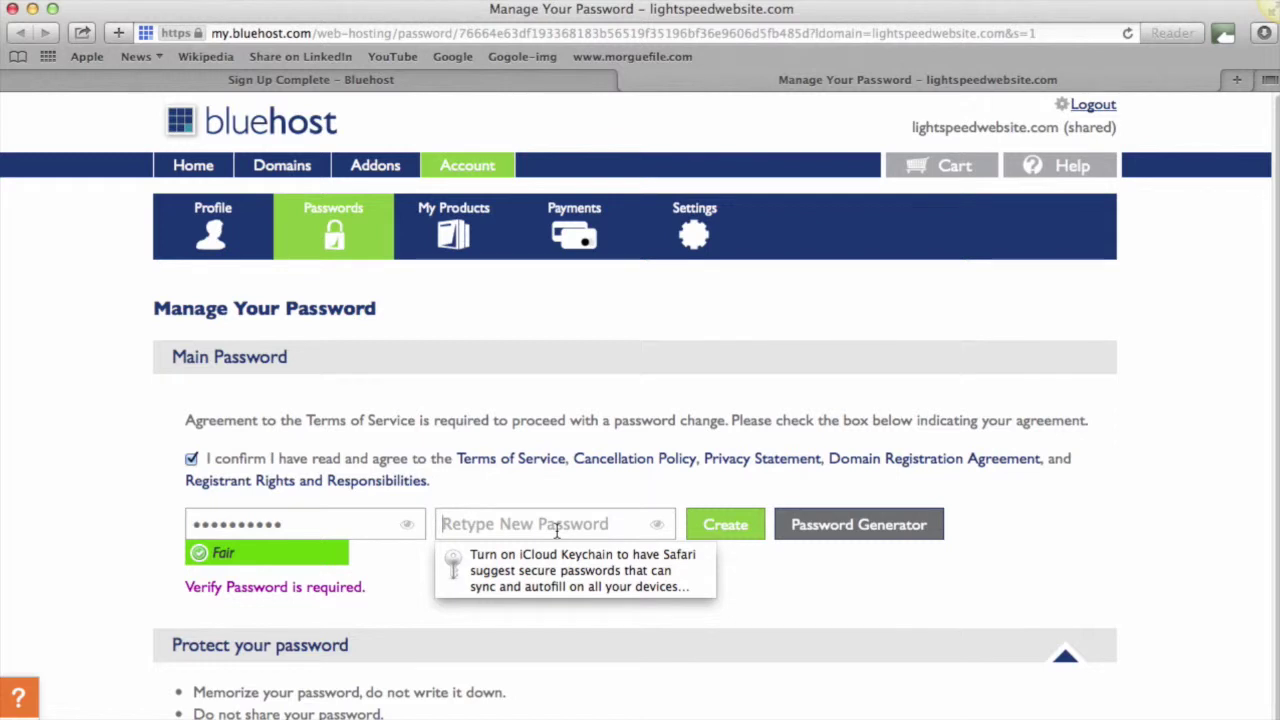
pyautogui.write('c')
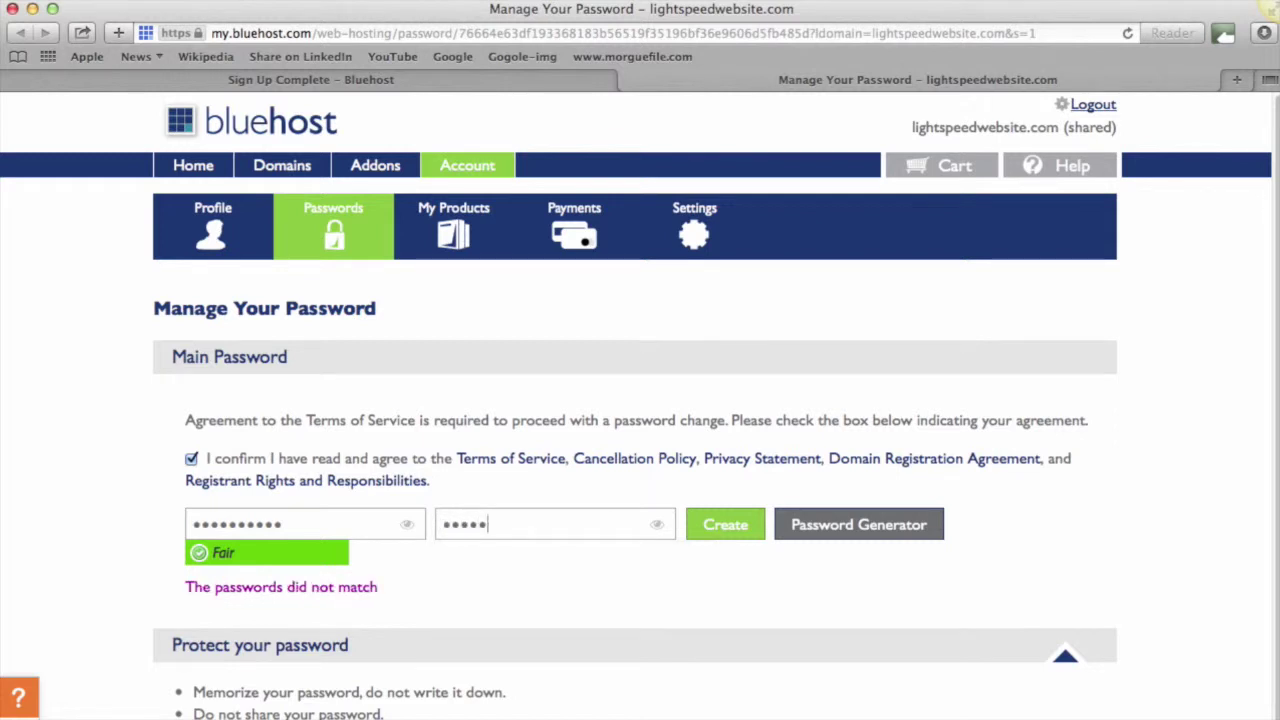
pyautogui.write('••••••••••')
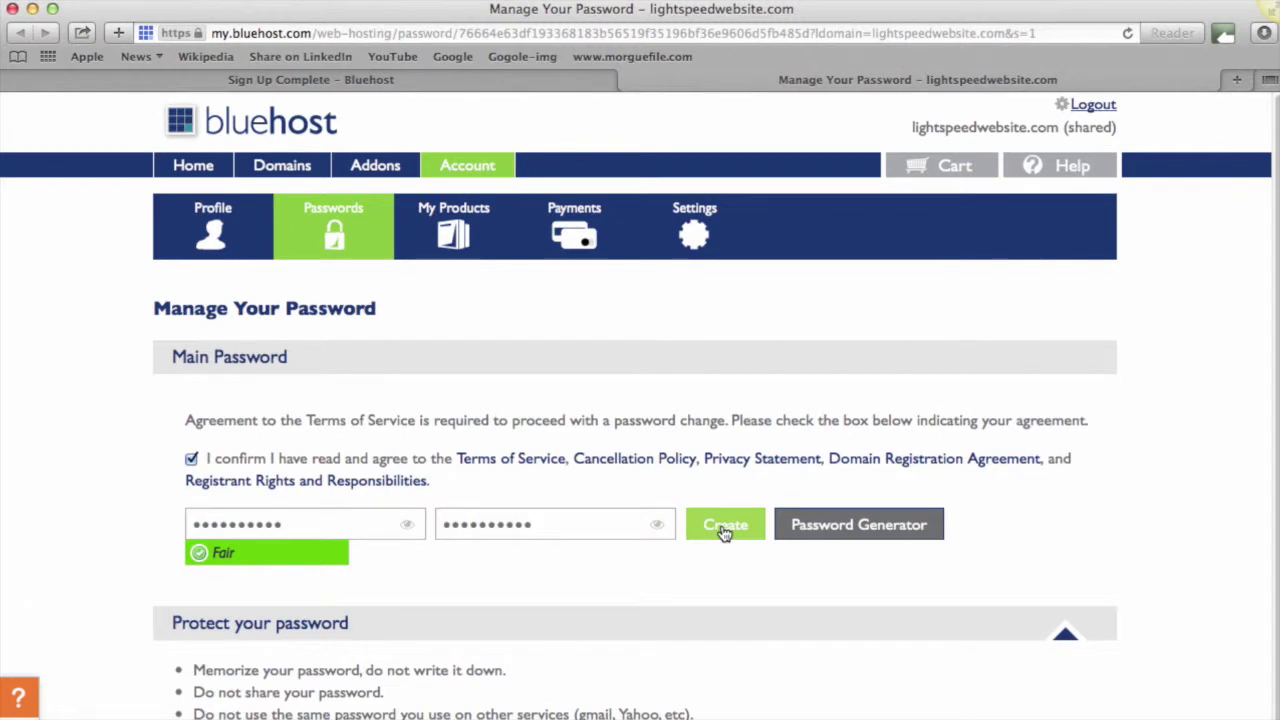
pyautogui.click(724, 530)
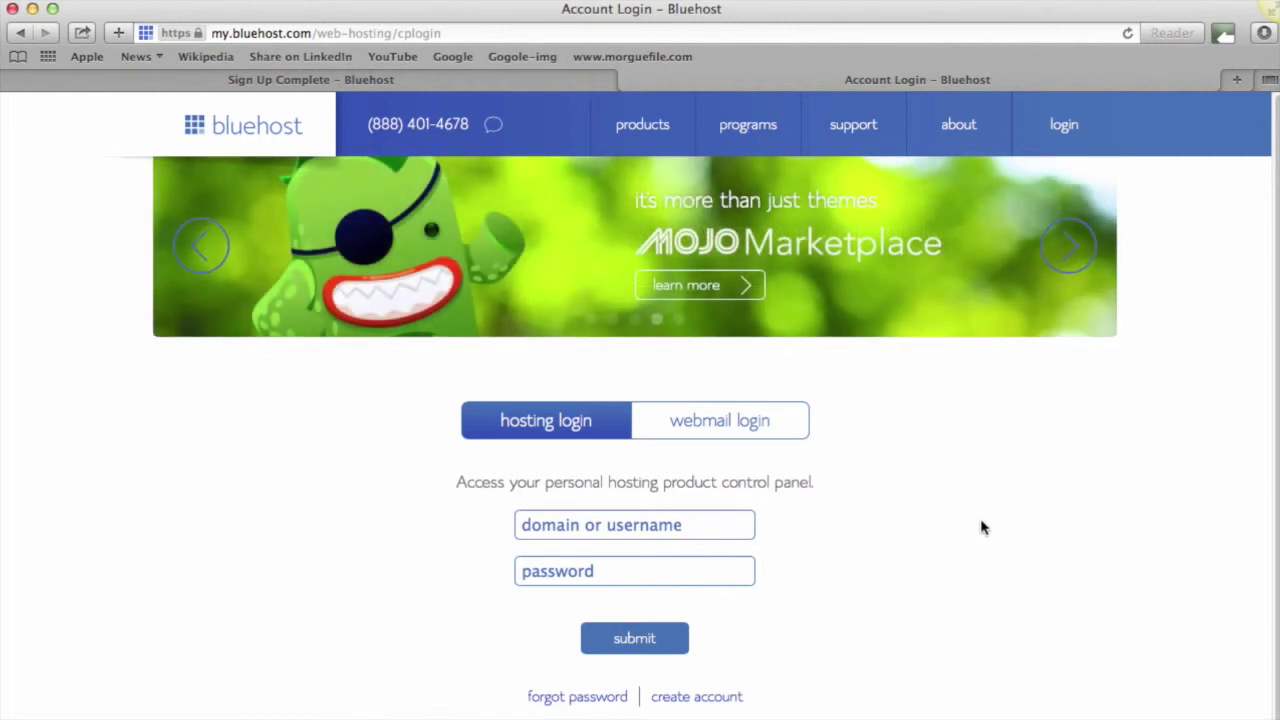
# Step: Log in with lightspeedwebsite.com and the hosting password, declining the browser's save-password offer
pyautogui.click(708, 526)
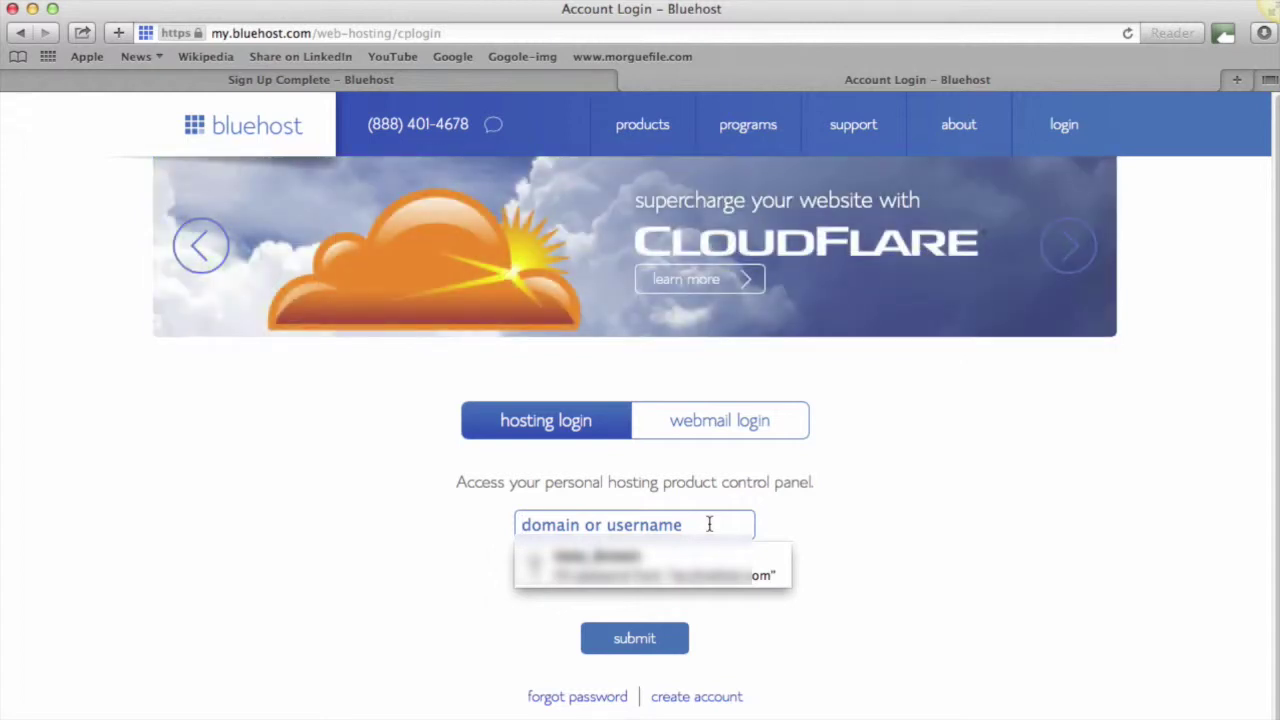
pyautogui.write('li')
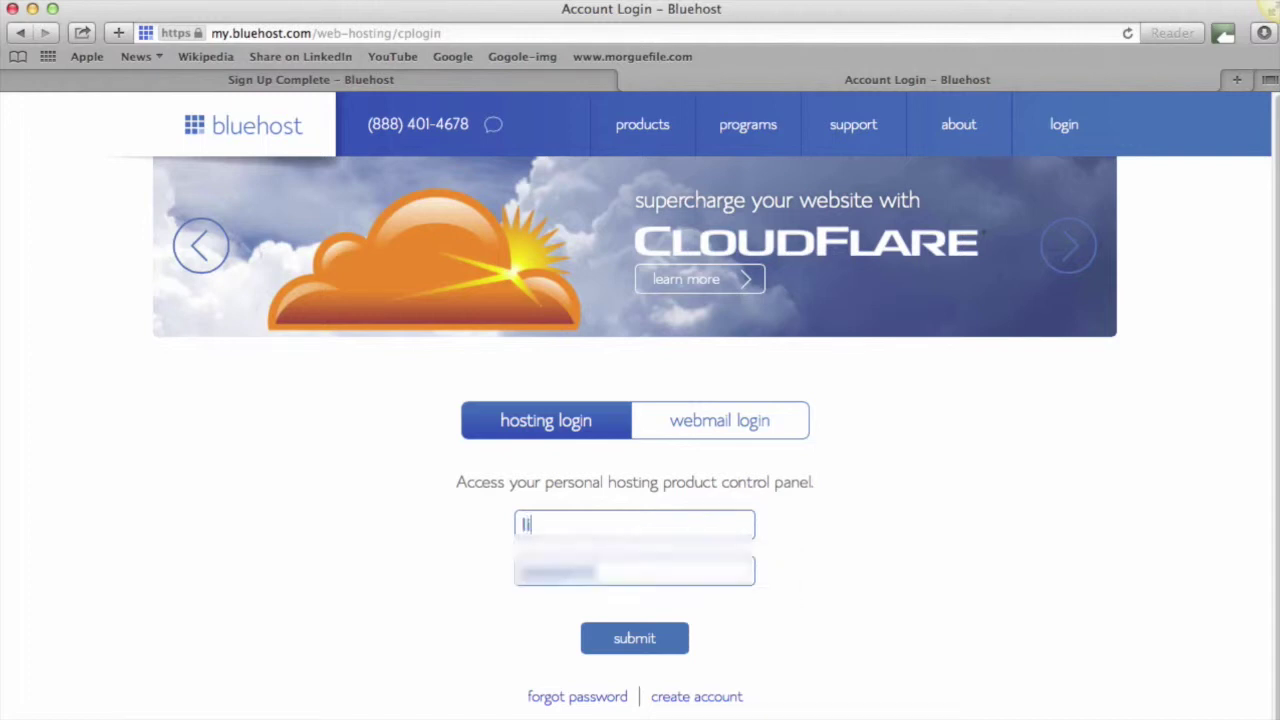
pyautogui.write('gh')
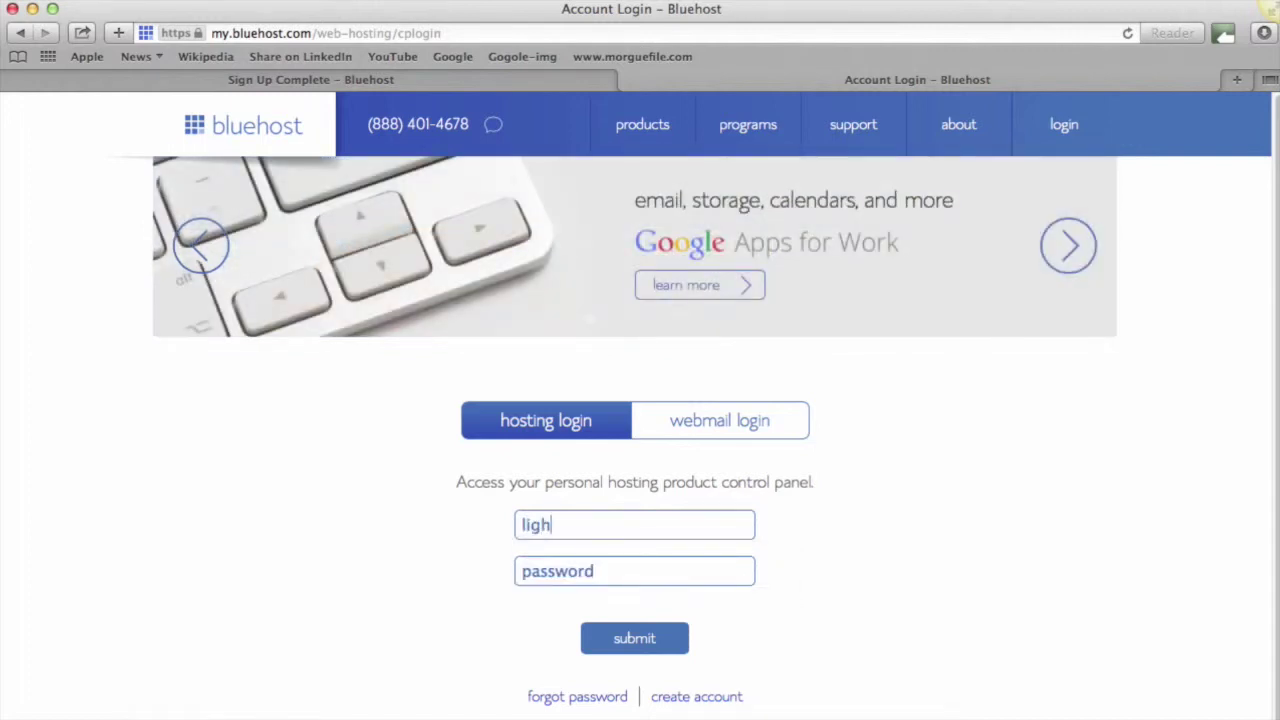
pyautogui.write('tspeed')
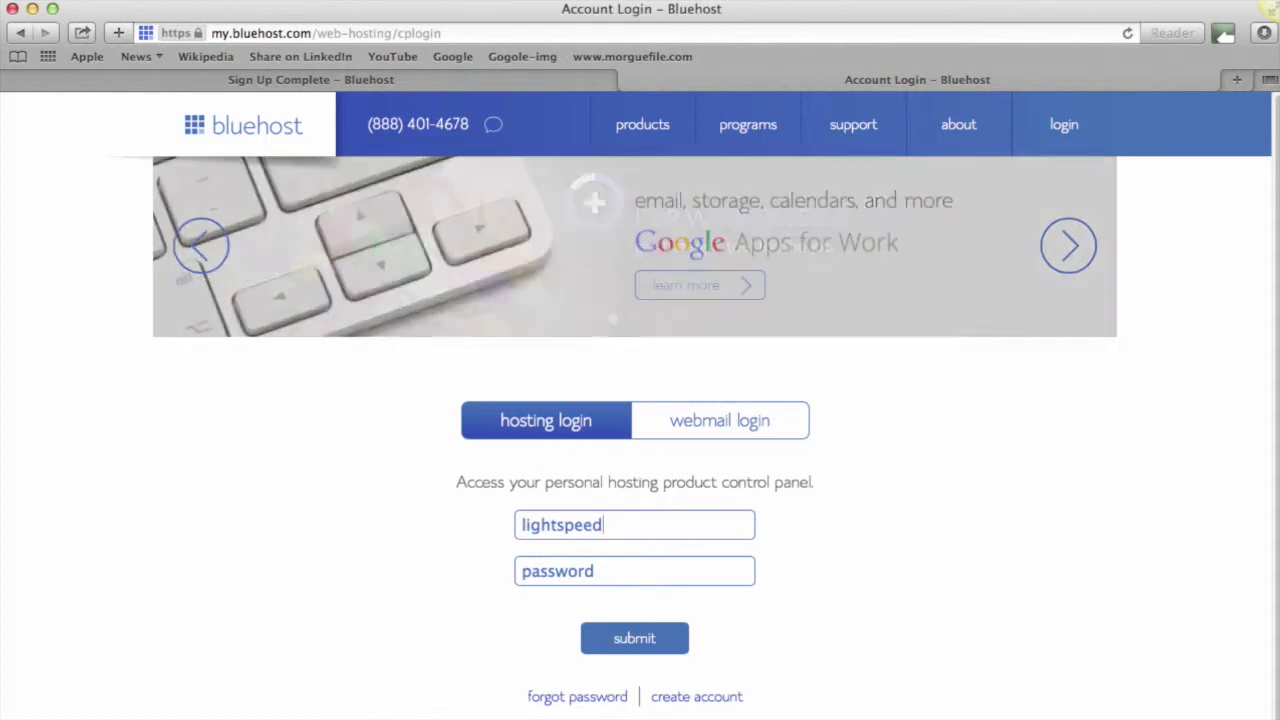
pyautogui.write('website.com')
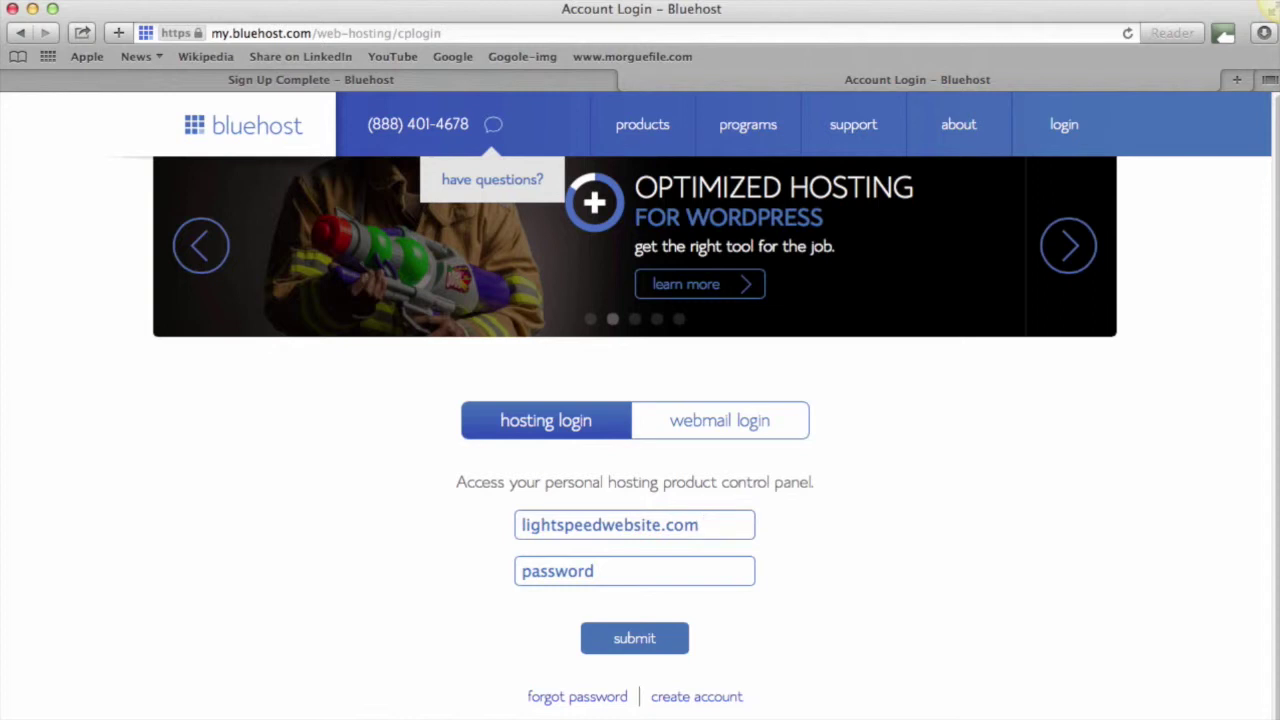
pyautogui.click(607, 572)
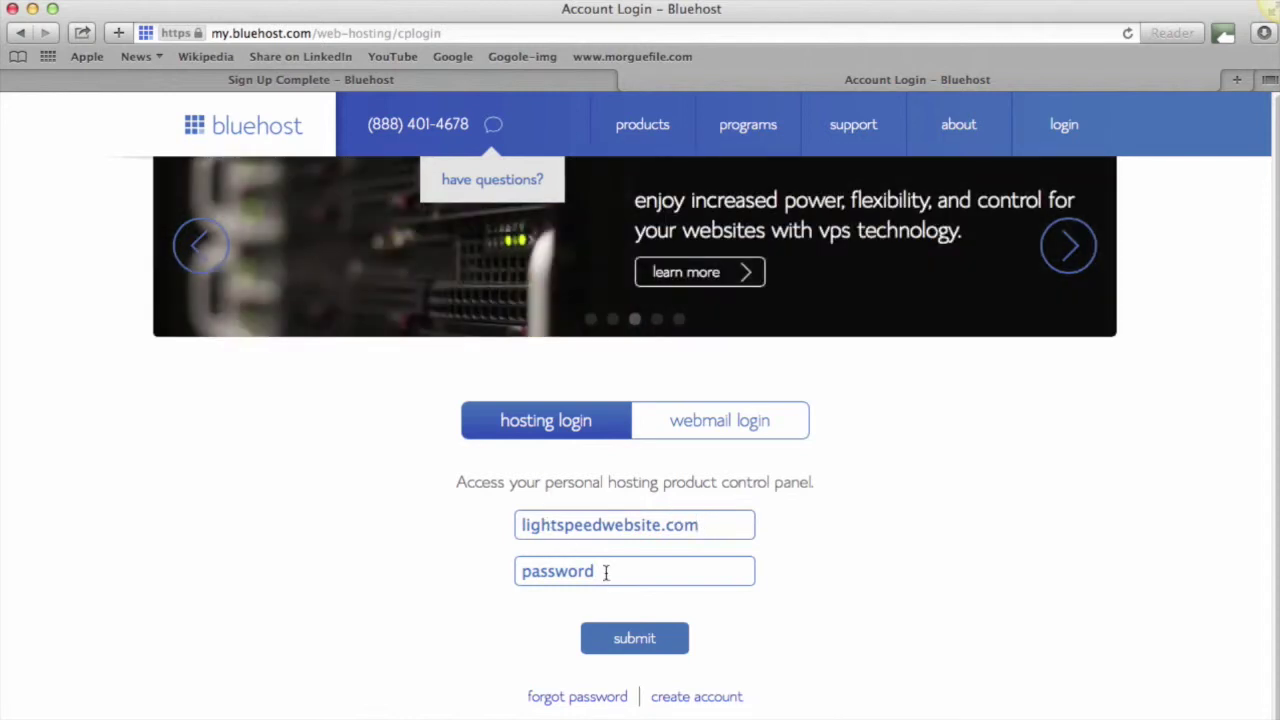
pyautogui.write('•••••••')
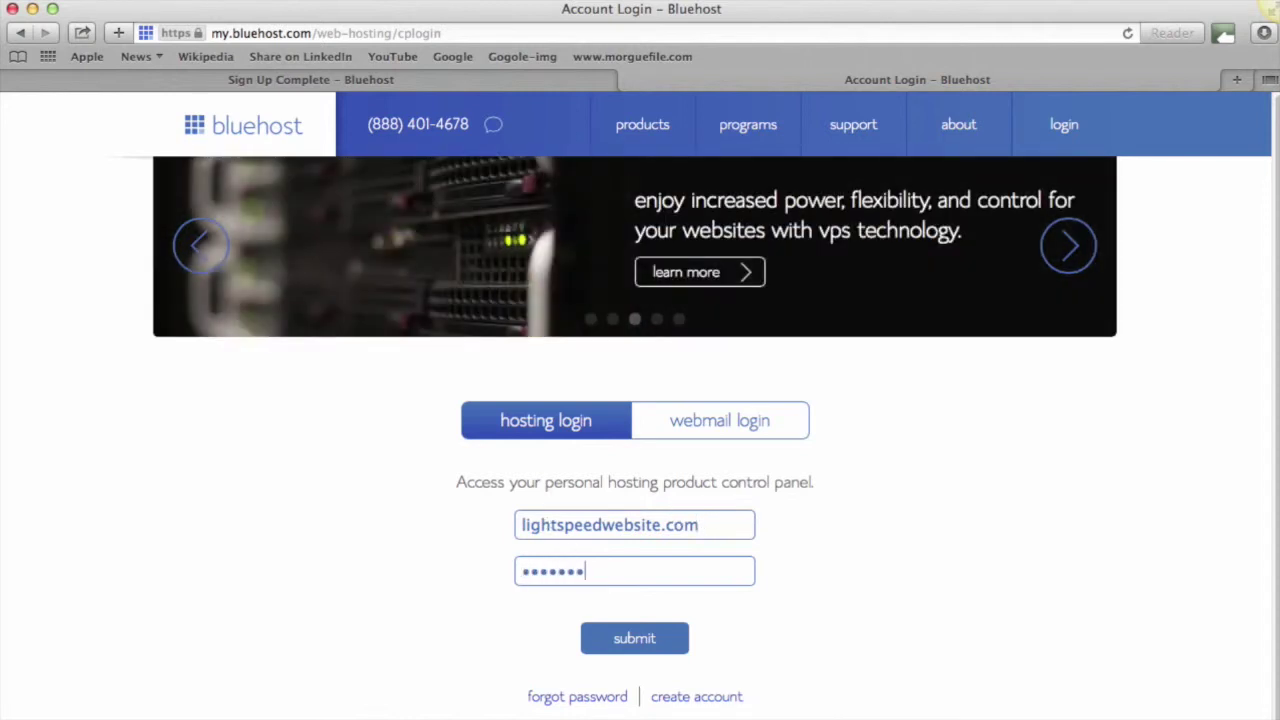
pyautogui.write('•••')
pyautogui.click(629, 637)
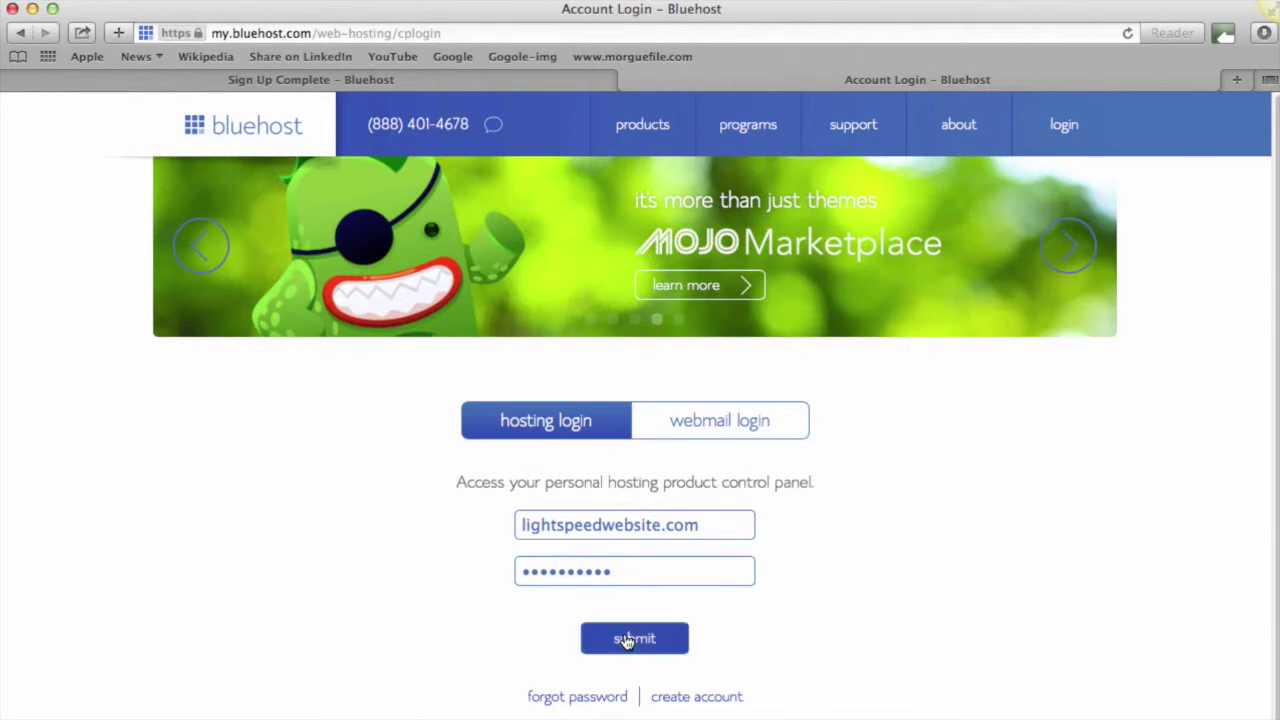
pyautogui.click(651, 194)
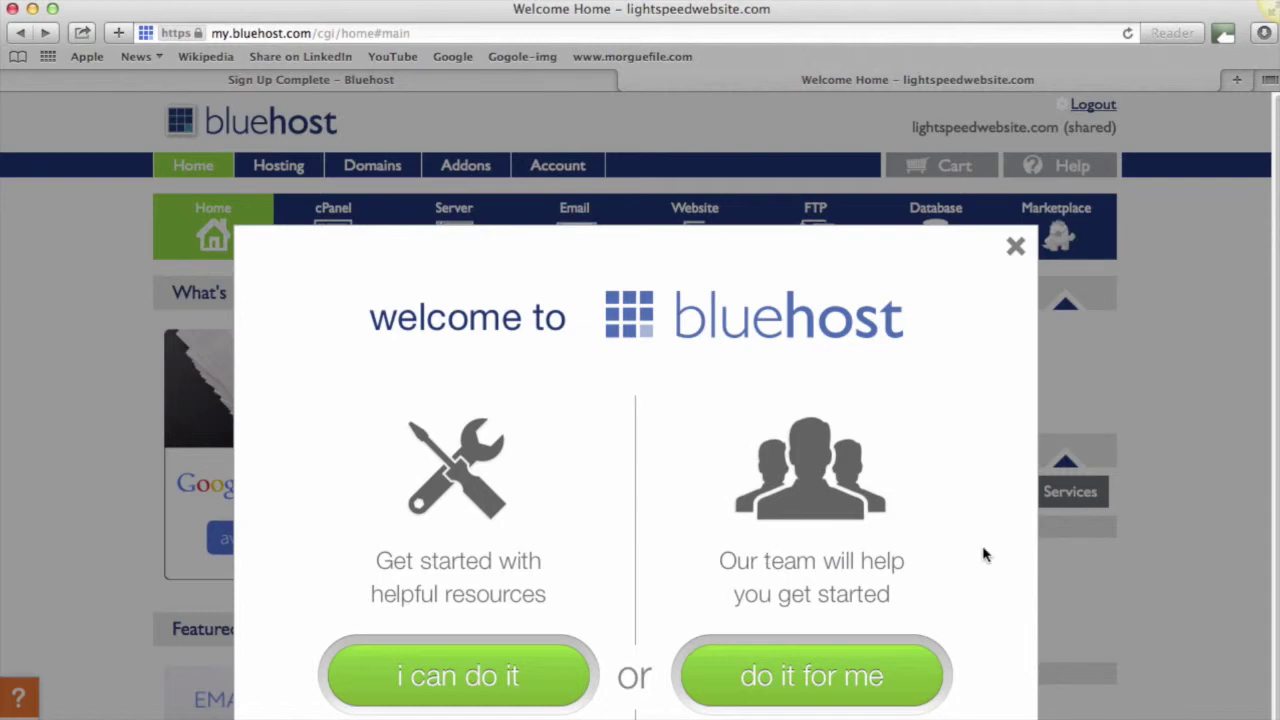
# Step: Close the welcome message and scroll to the Website tools showing Install WordPress
pyautogui.click(1012, 248)
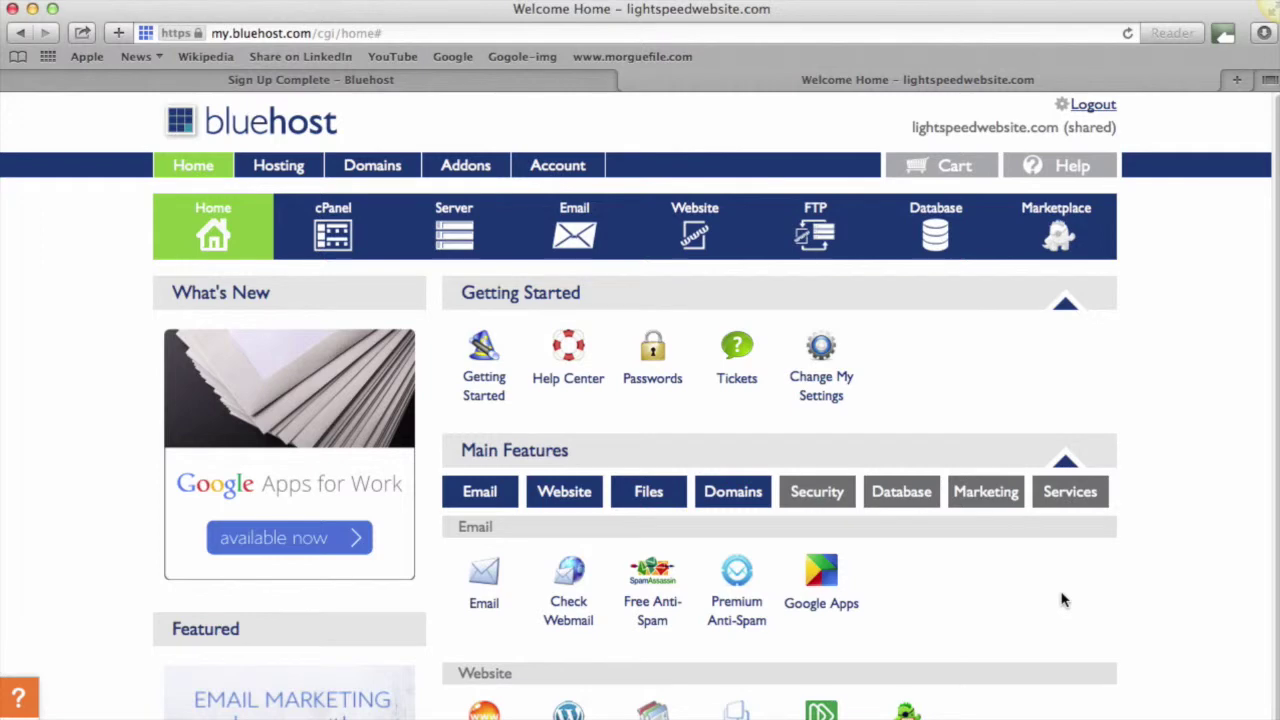
pyautogui.scroll(-5, 1063, 600)
pyautogui.scroll(3, 1063, 600)
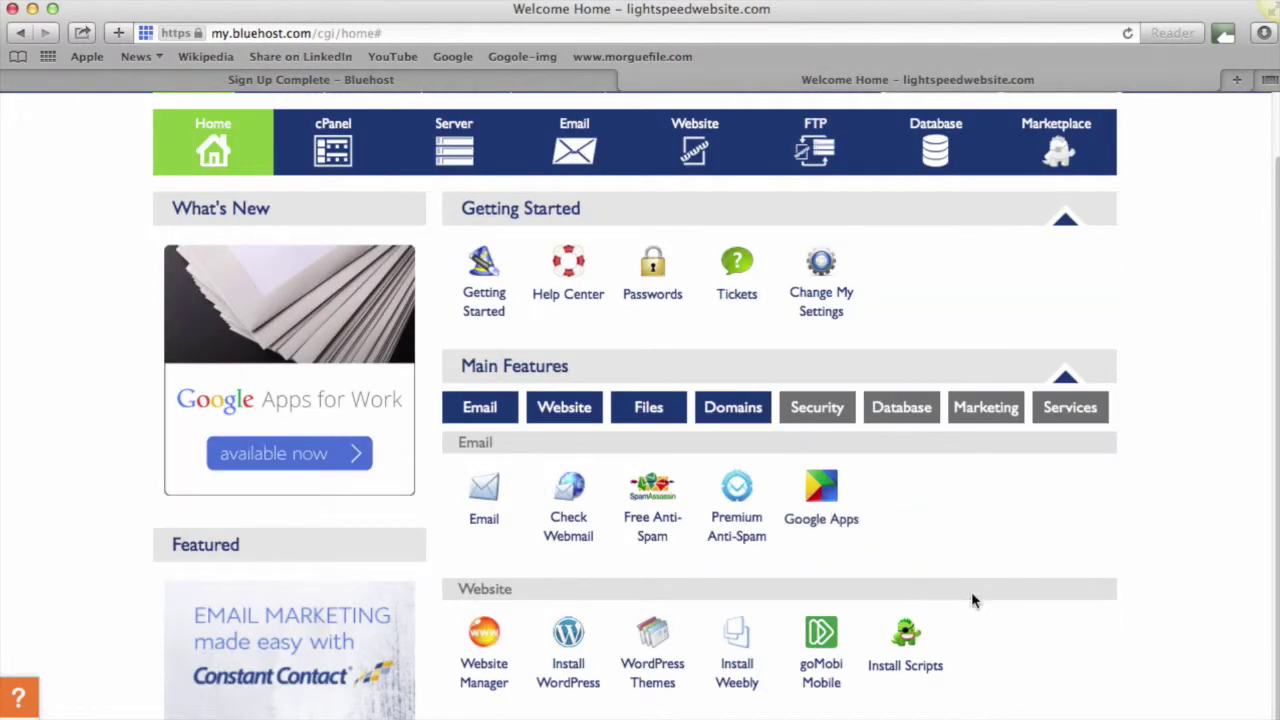
pyautogui.scroll(2, 975, 600)
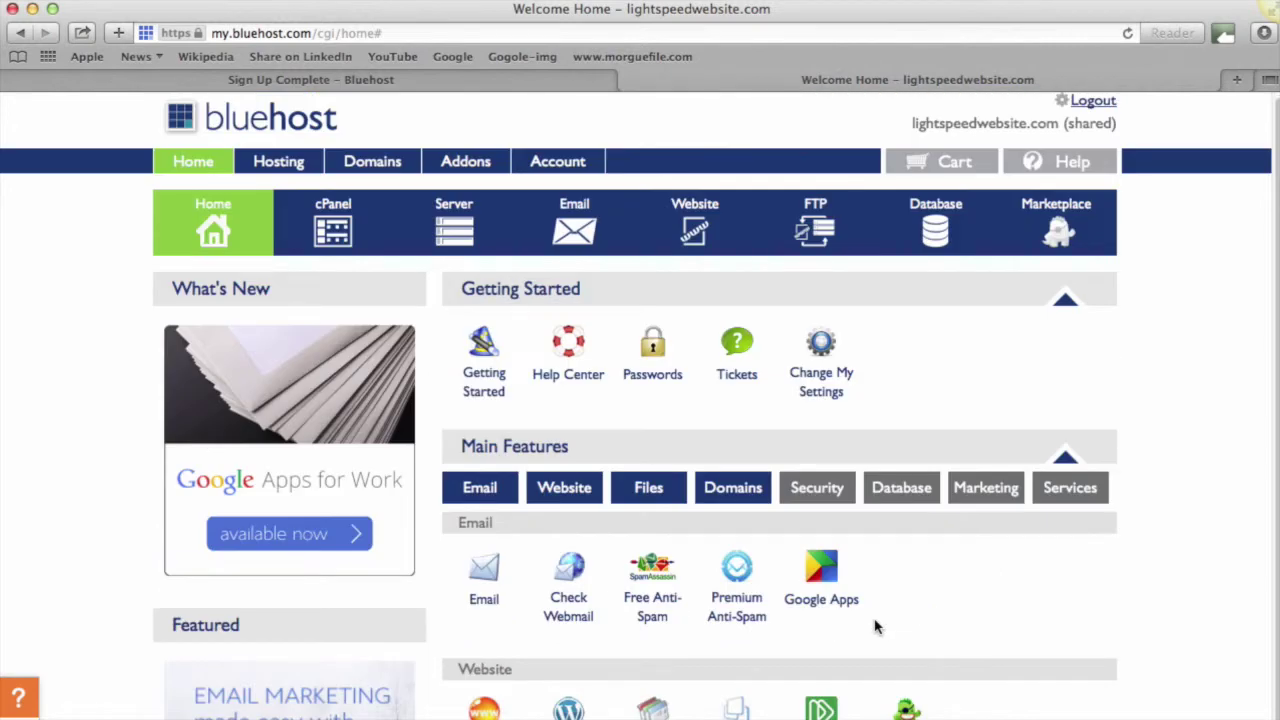
pyautogui.scroll(-2, 1020, 665)
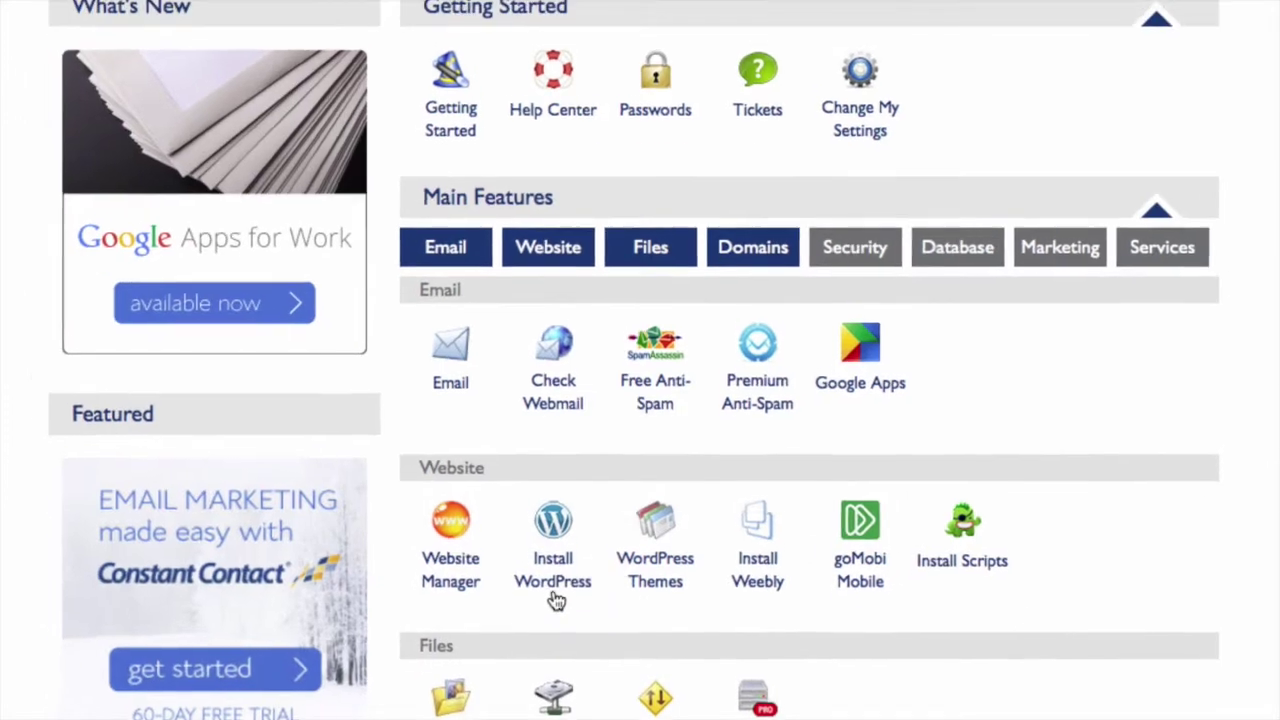
pyautogui.click(553, 588)
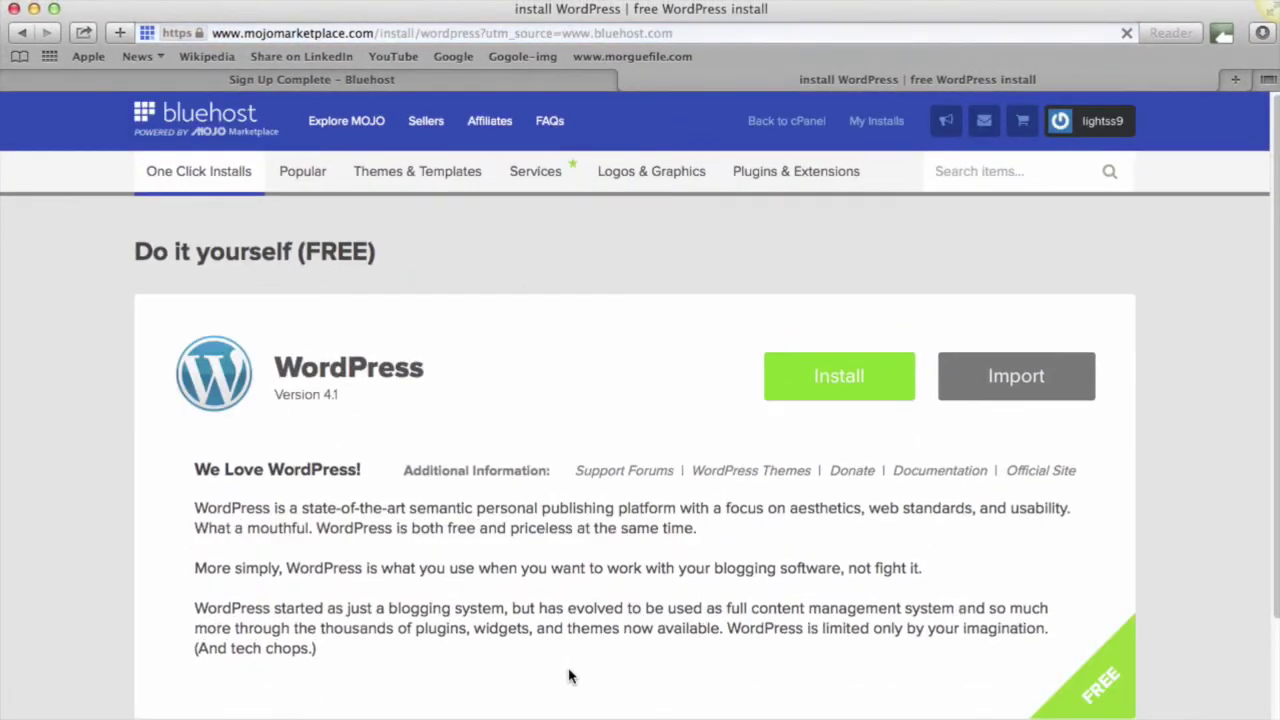
pyautogui.scroll(-4, 740, 615)
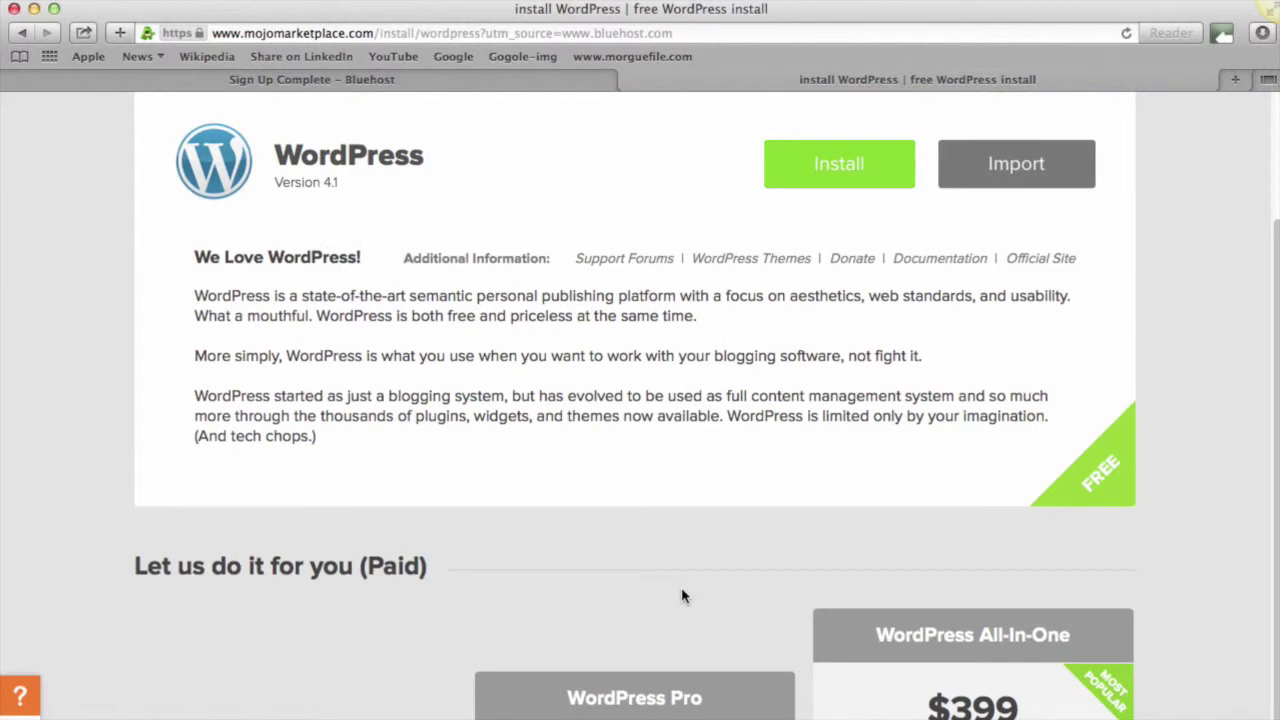
pyautogui.scroll(5, 668, 590)
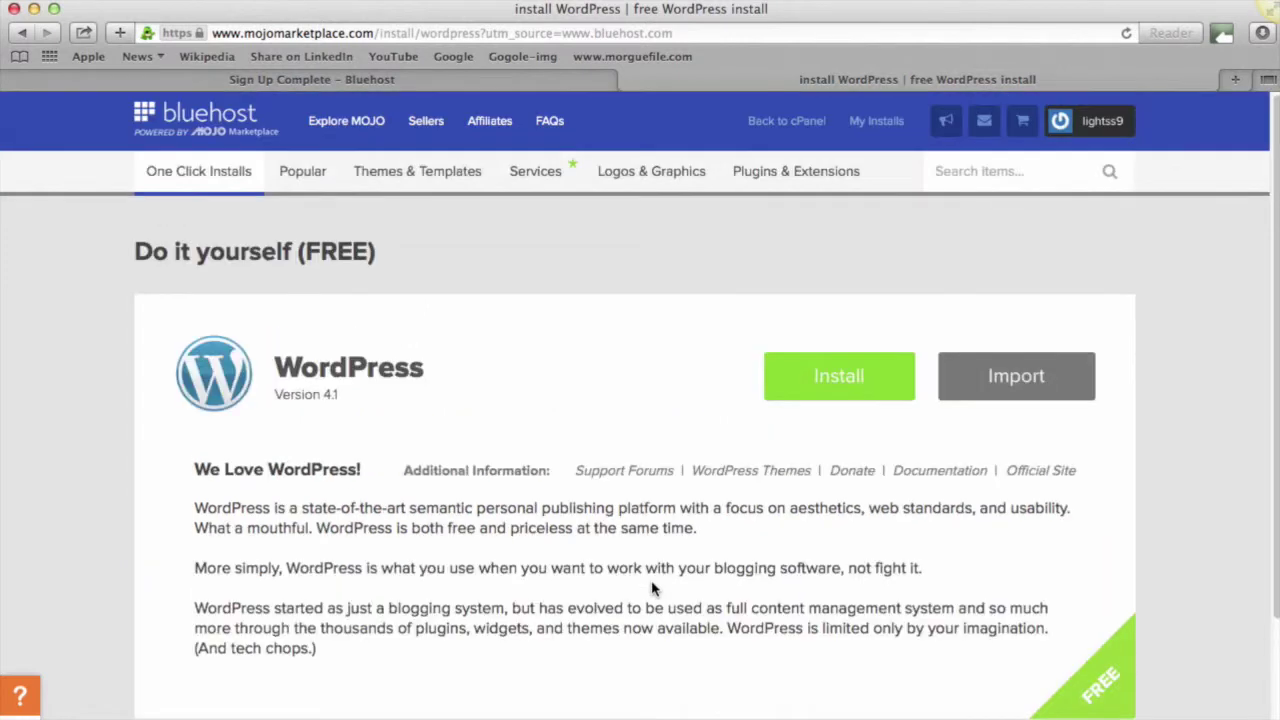
pyautogui.click(822, 390)
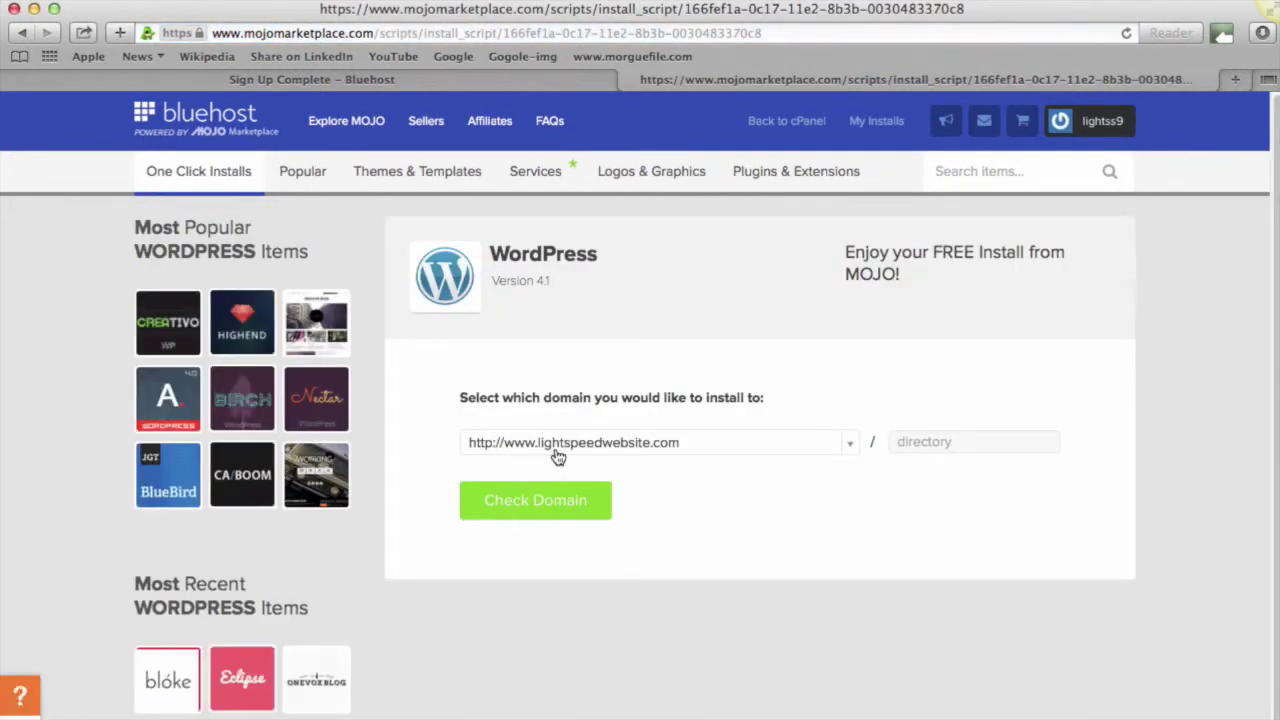
pyautogui.click(563, 506)
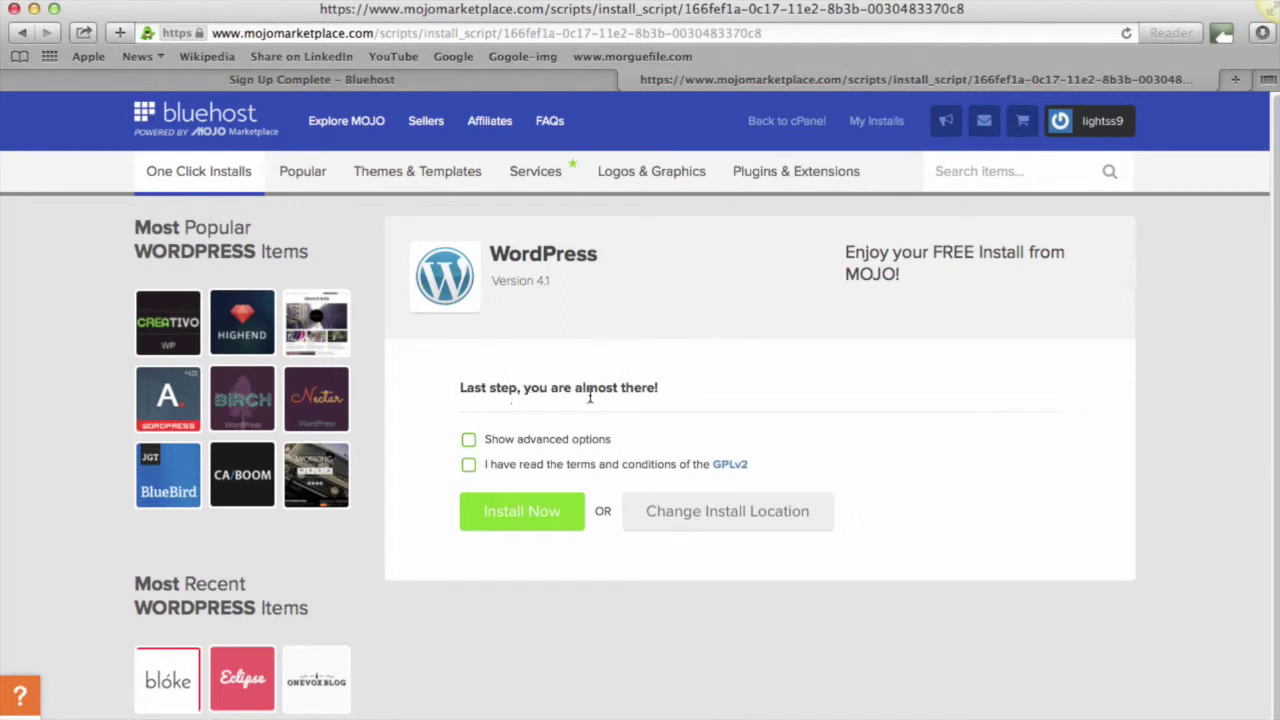
# Step: Show advanced options and change the site name from 'My Site' to 'Light Speed Website'
pyautogui.click(468, 441)
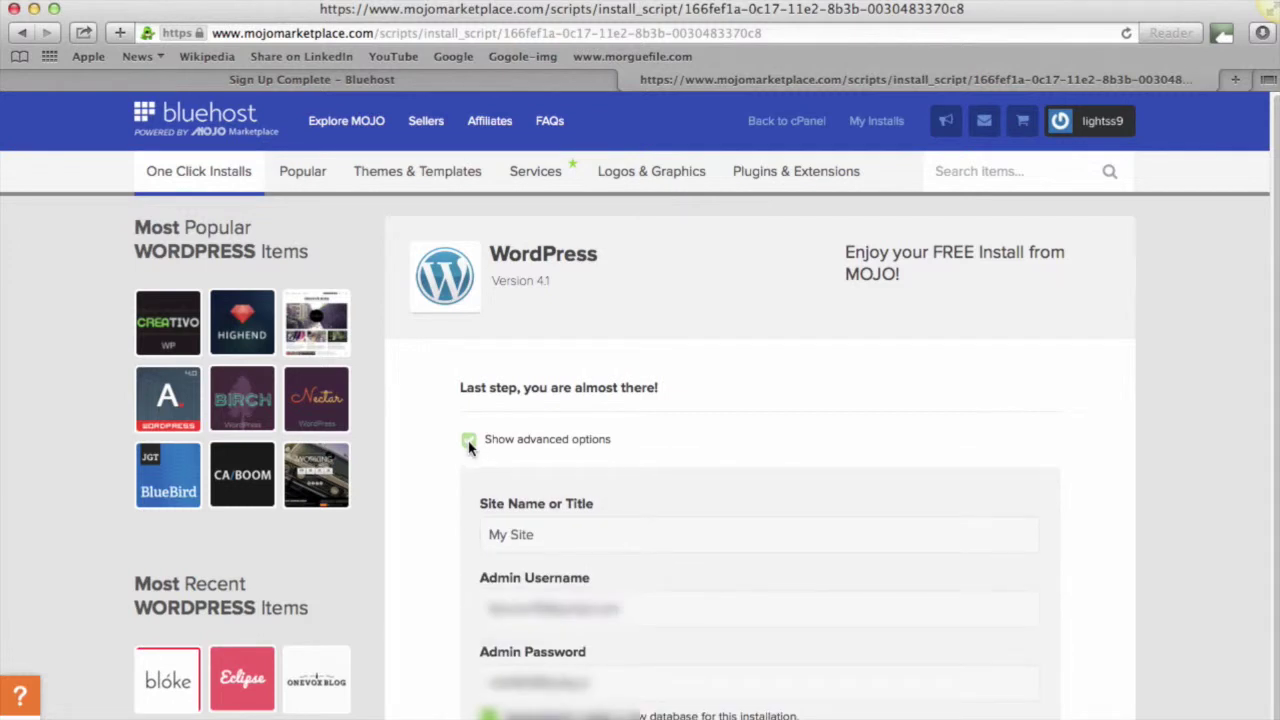
pyautogui.tripleClick(541, 535)
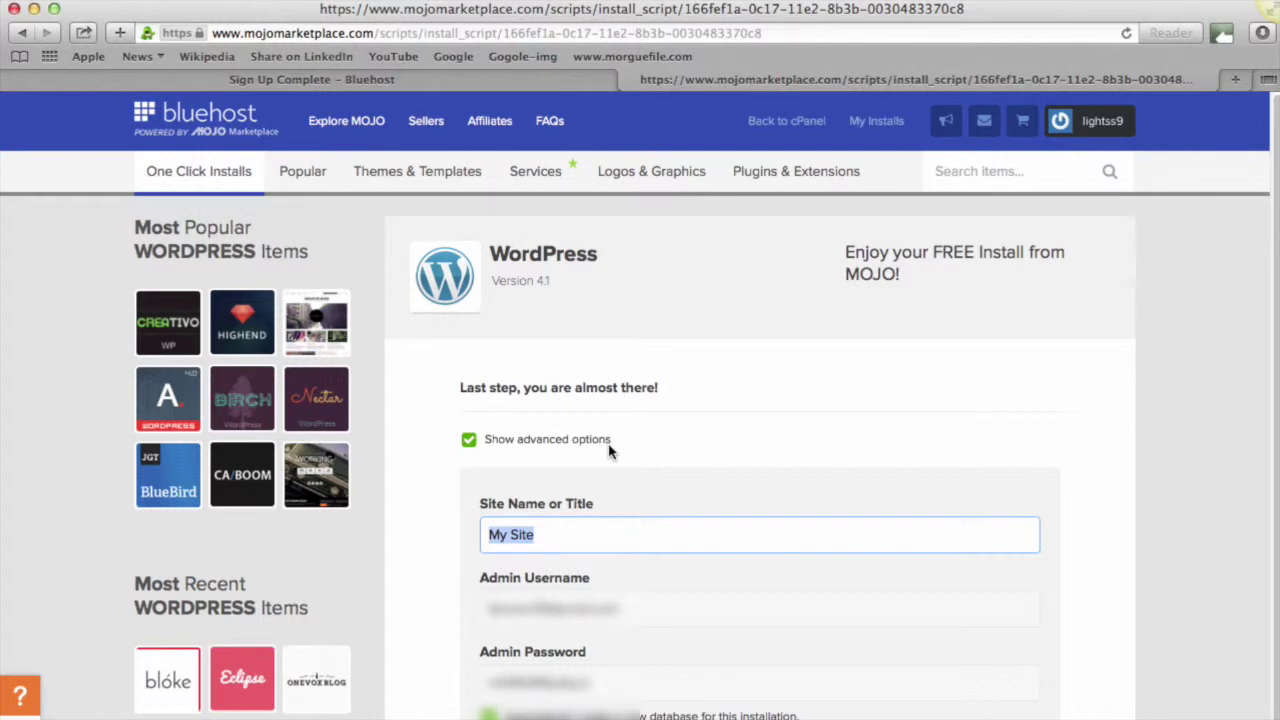
pyautogui.write('Light Speed ')
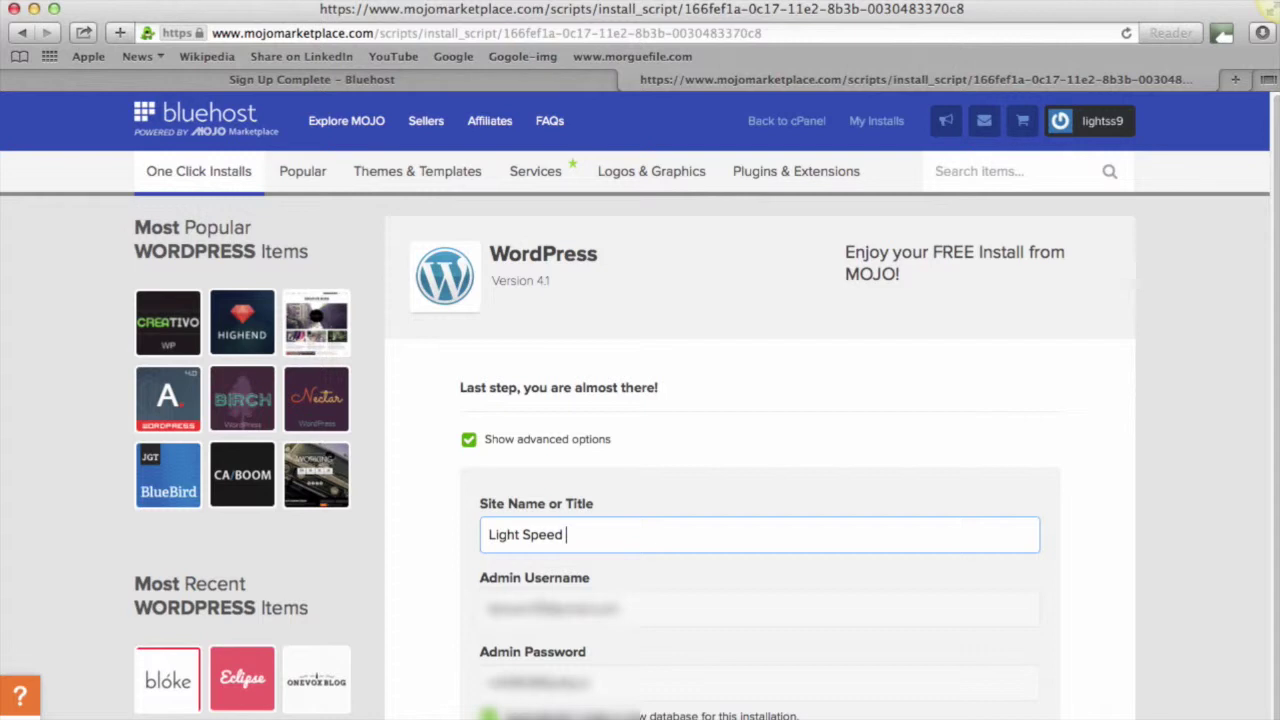
pyautogui.write('Website')
pyautogui.moveTo(487, 535); pyautogui.dragTo(457, 534)
pyautogui.click(621, 534)
# Step: Enter the admin password for the new WordPress site
pyautogui.press('Tab')
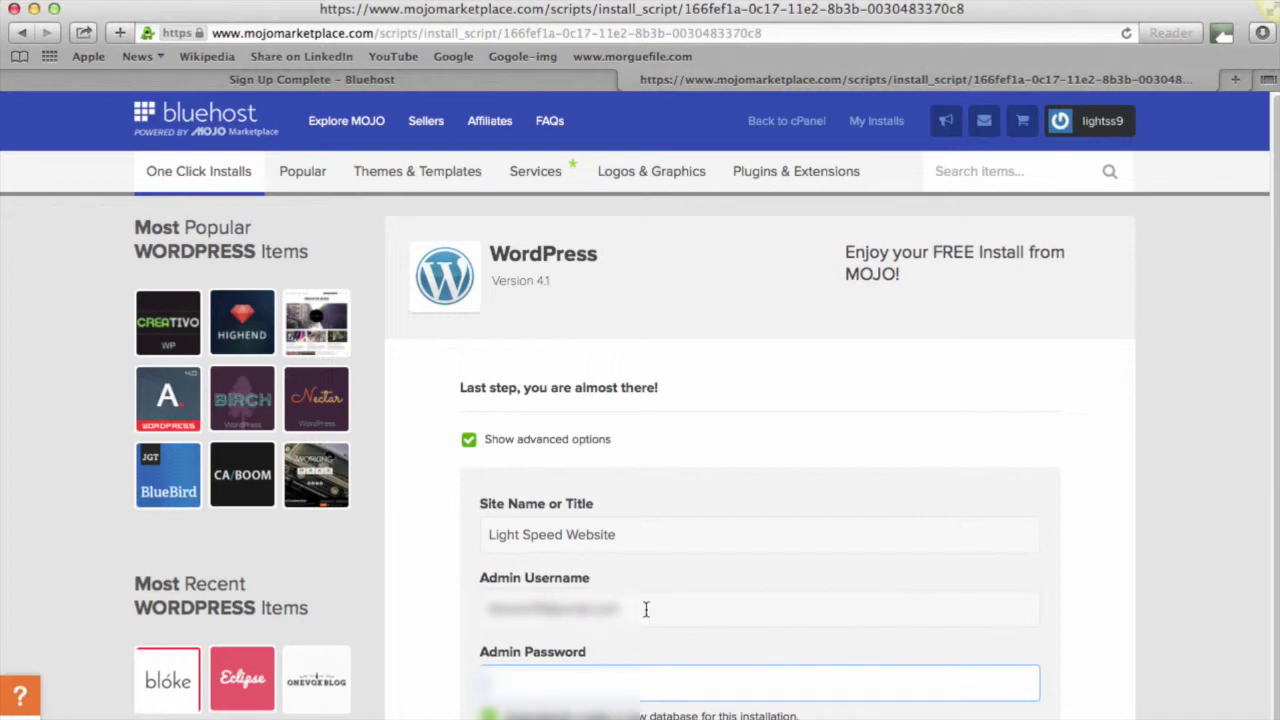
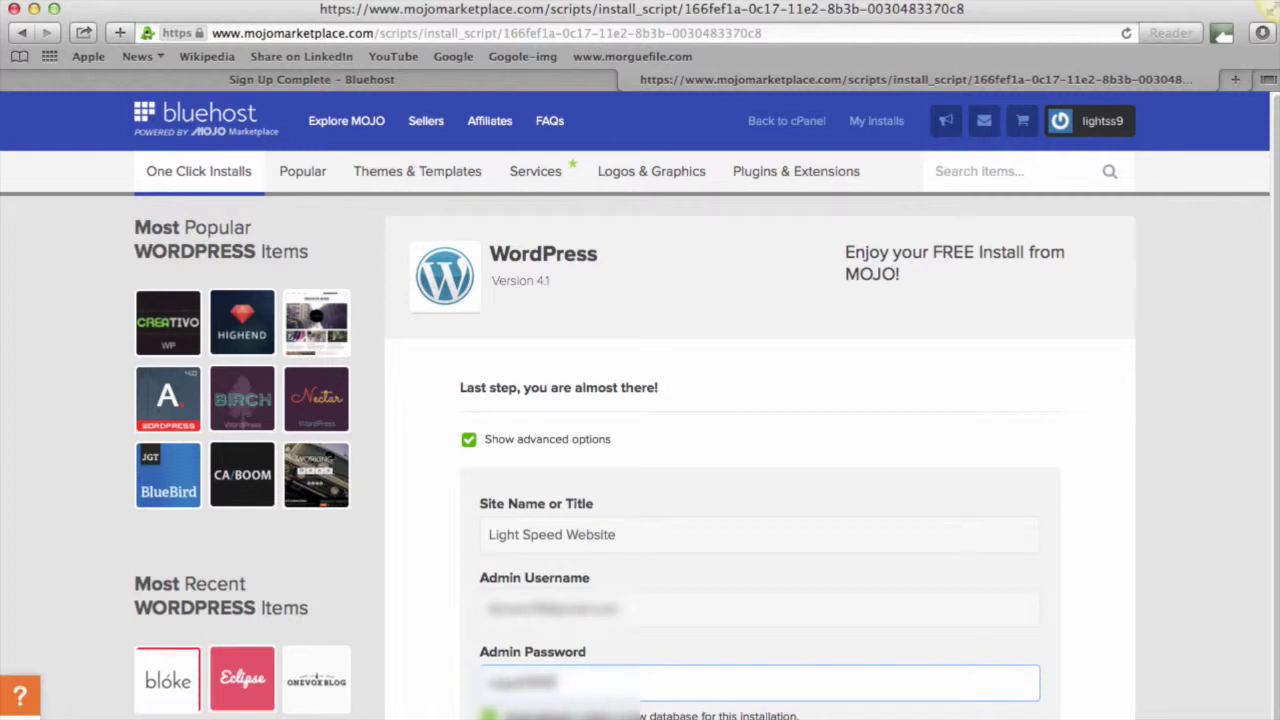
pyautogui.press('Tab')
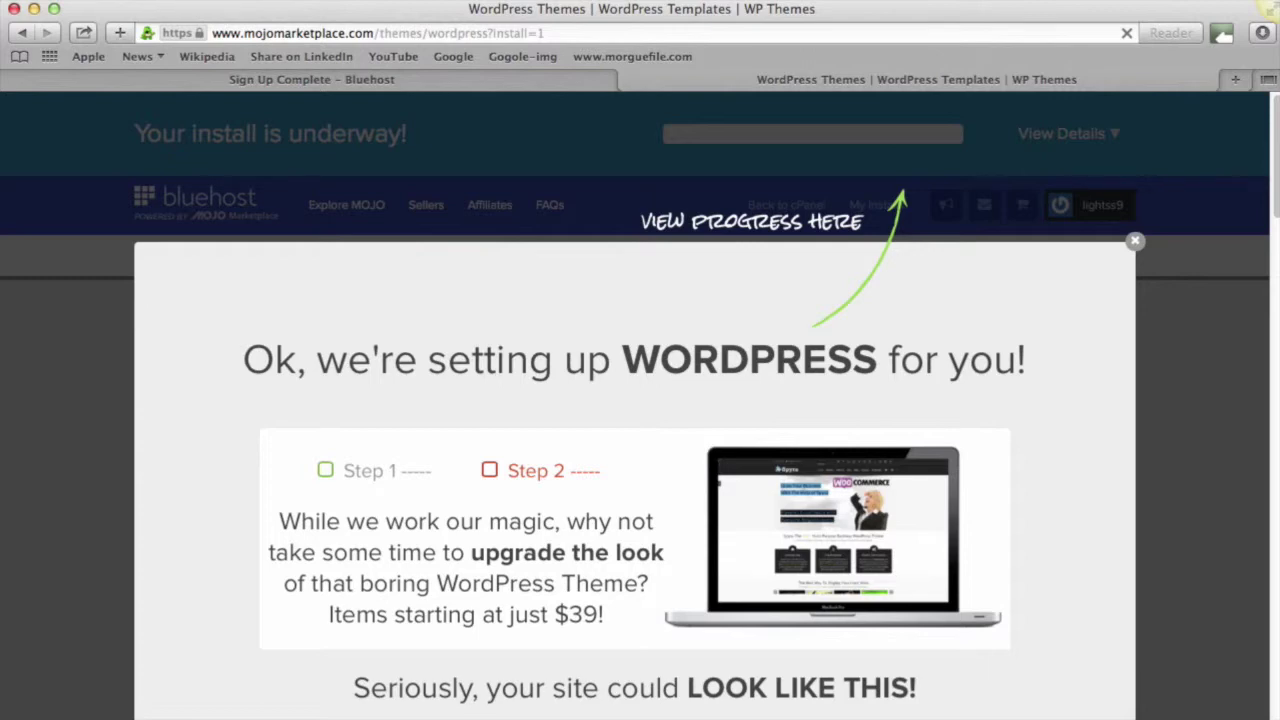
# Step: Dismiss the WordPress setup promotion and go to My Installs once the install completes
pyautogui.click(1135, 241)
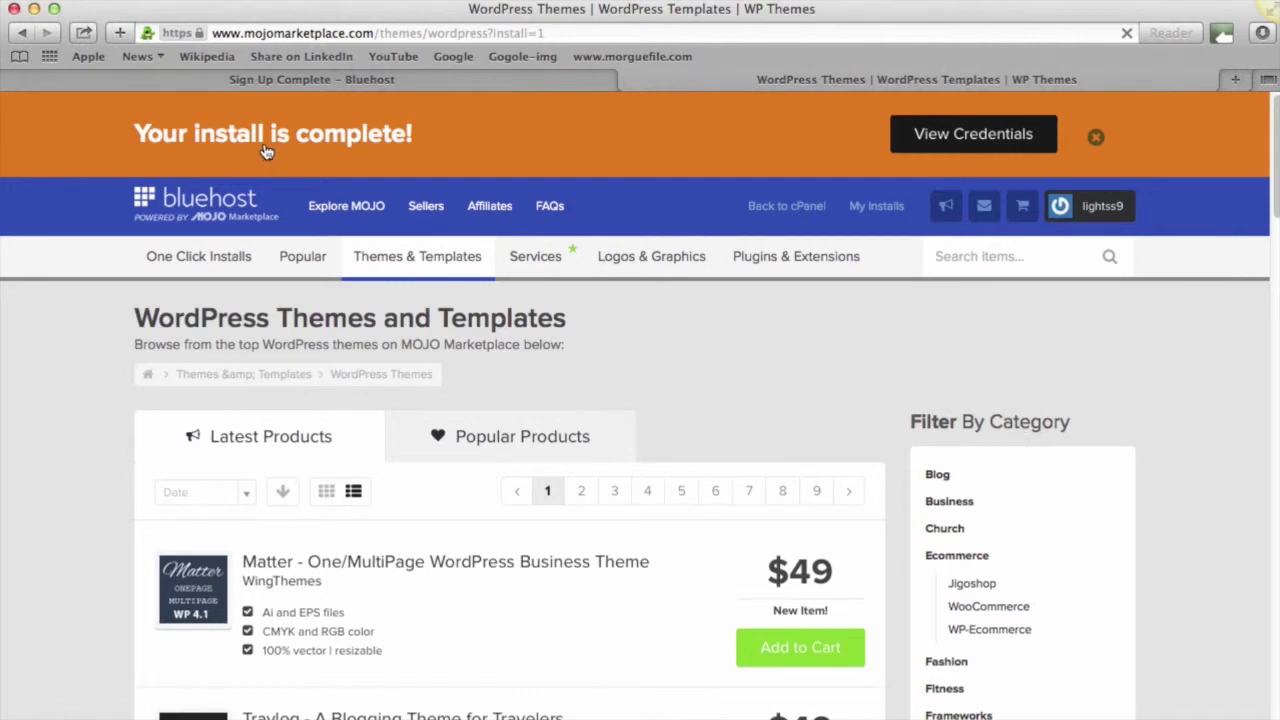
pyautogui.click(979, 140)
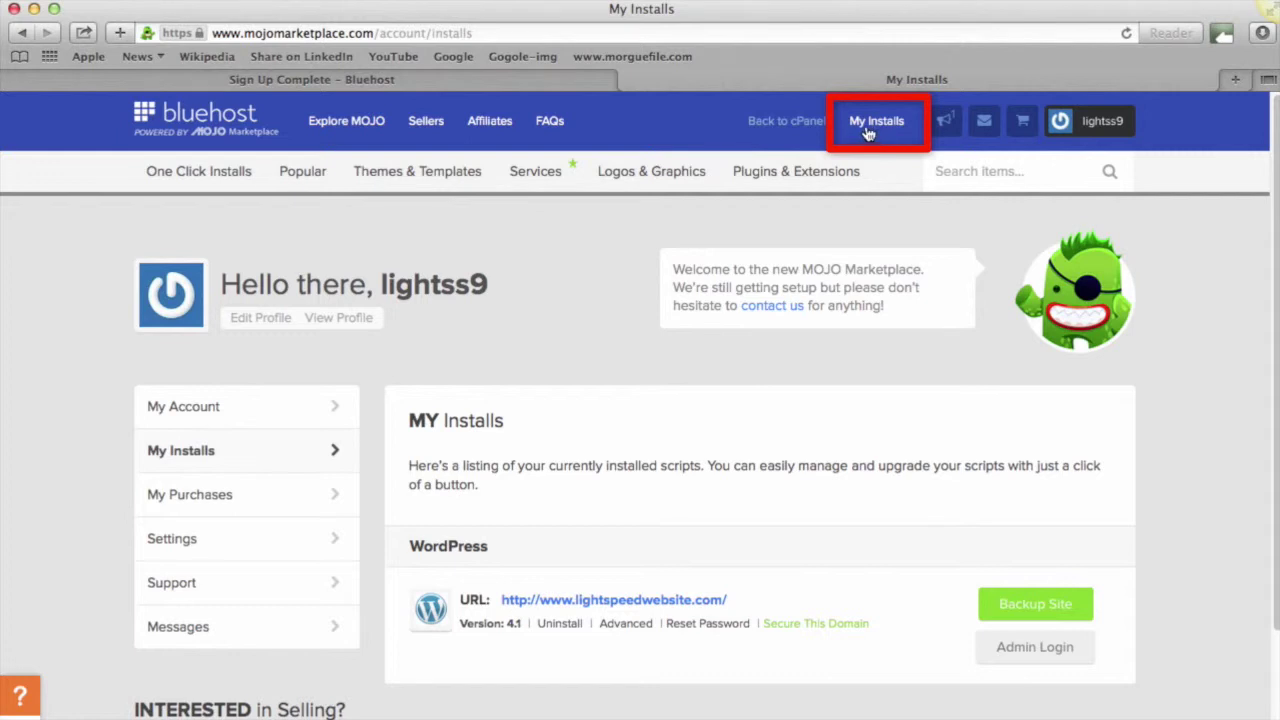
# Step: Open Admin Login for the lightspeedwebsite.com install and focus the username field
pyautogui.click(613, 599)
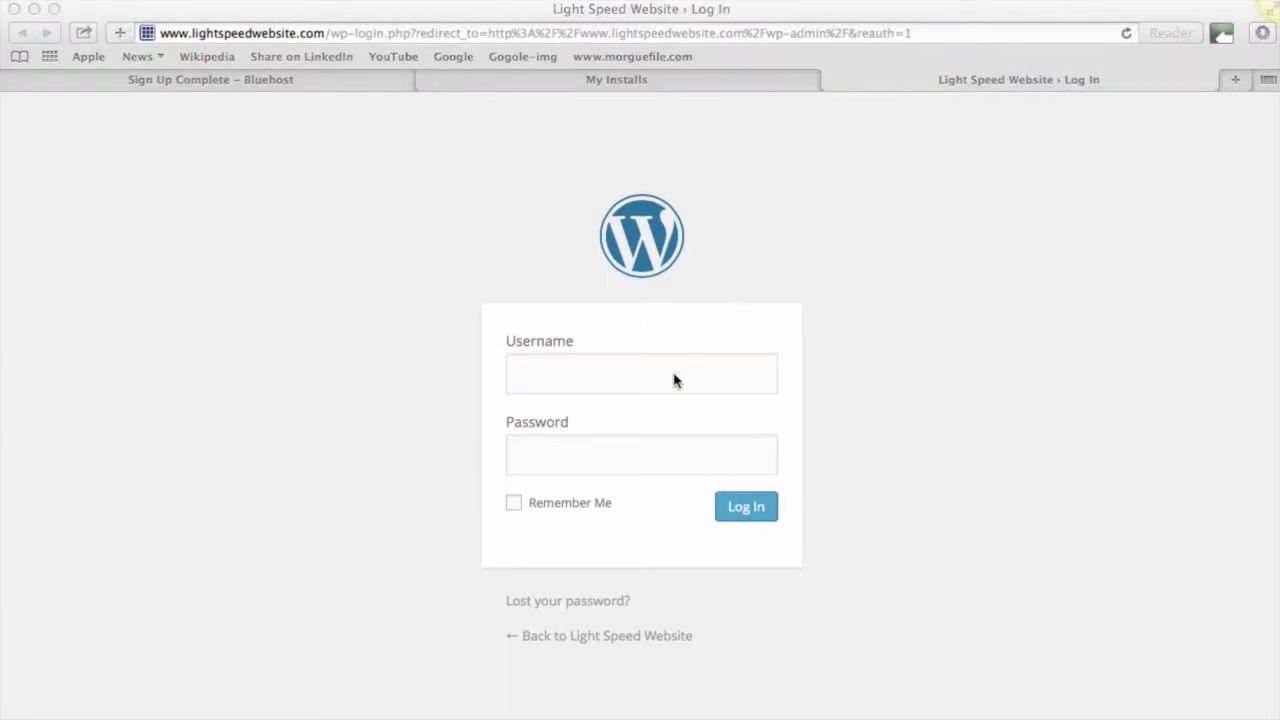
pyautogui.click(665, 373)
# Step: Log in with the admin username and password, declining the browser's save-password offer
pyautogui.write('lightspeed')
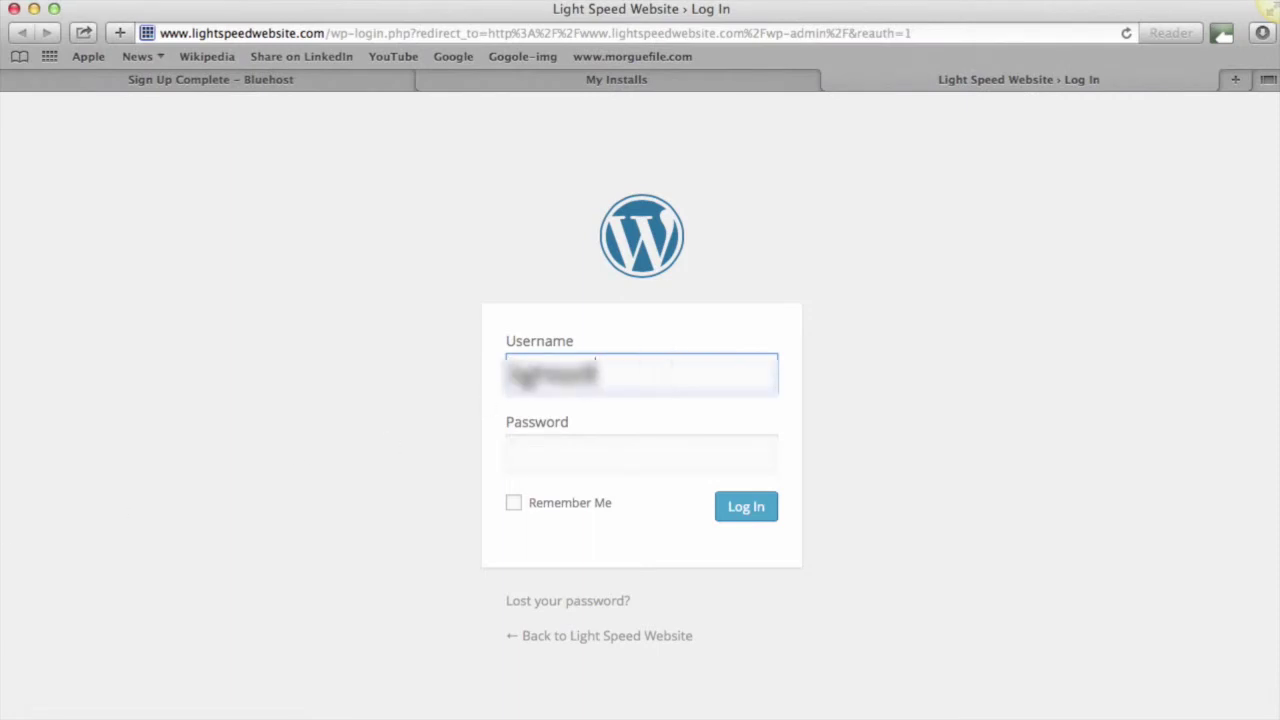
pyautogui.click(653, 458)
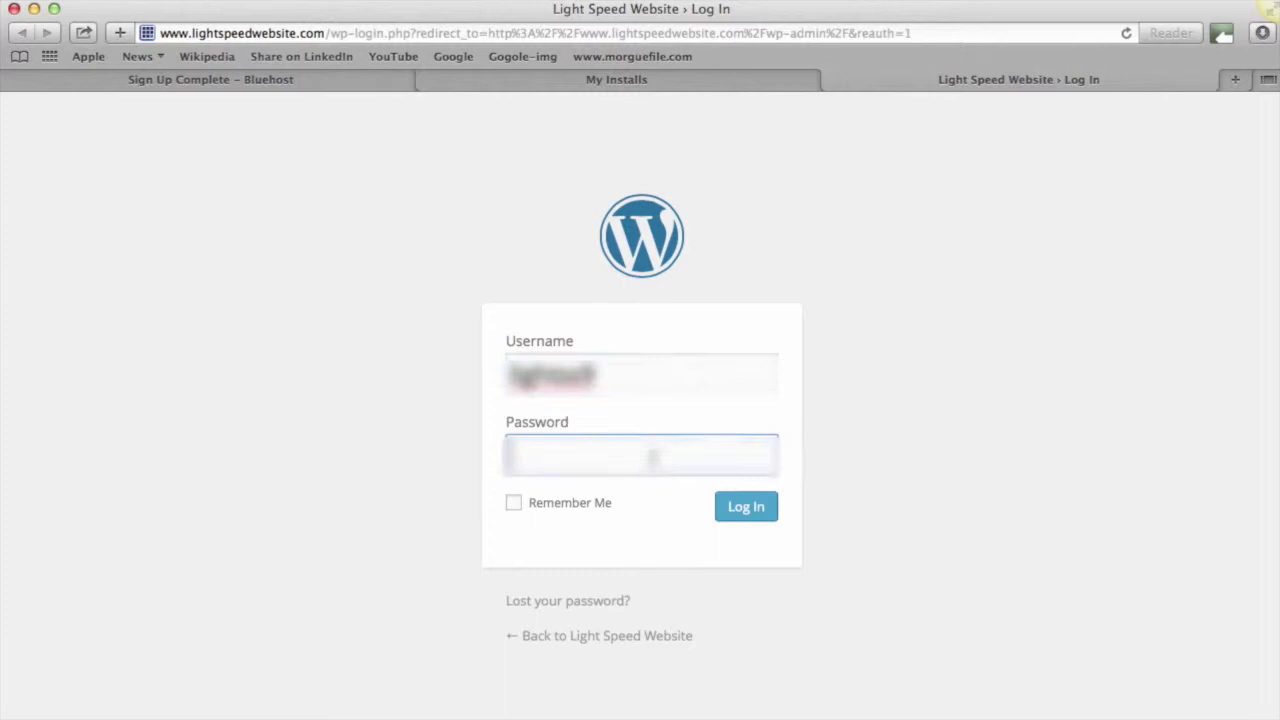
pyautogui.write('***********')
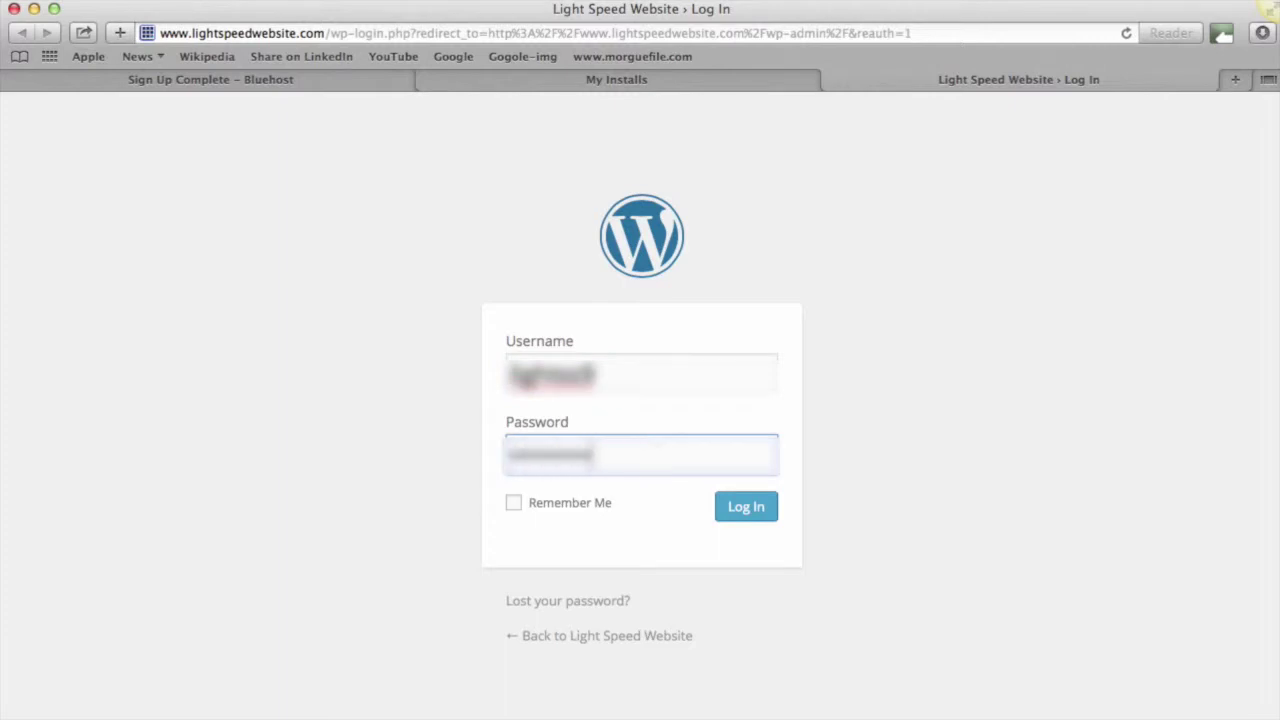
pyautogui.press('Return')
pyautogui.click(712, 446)
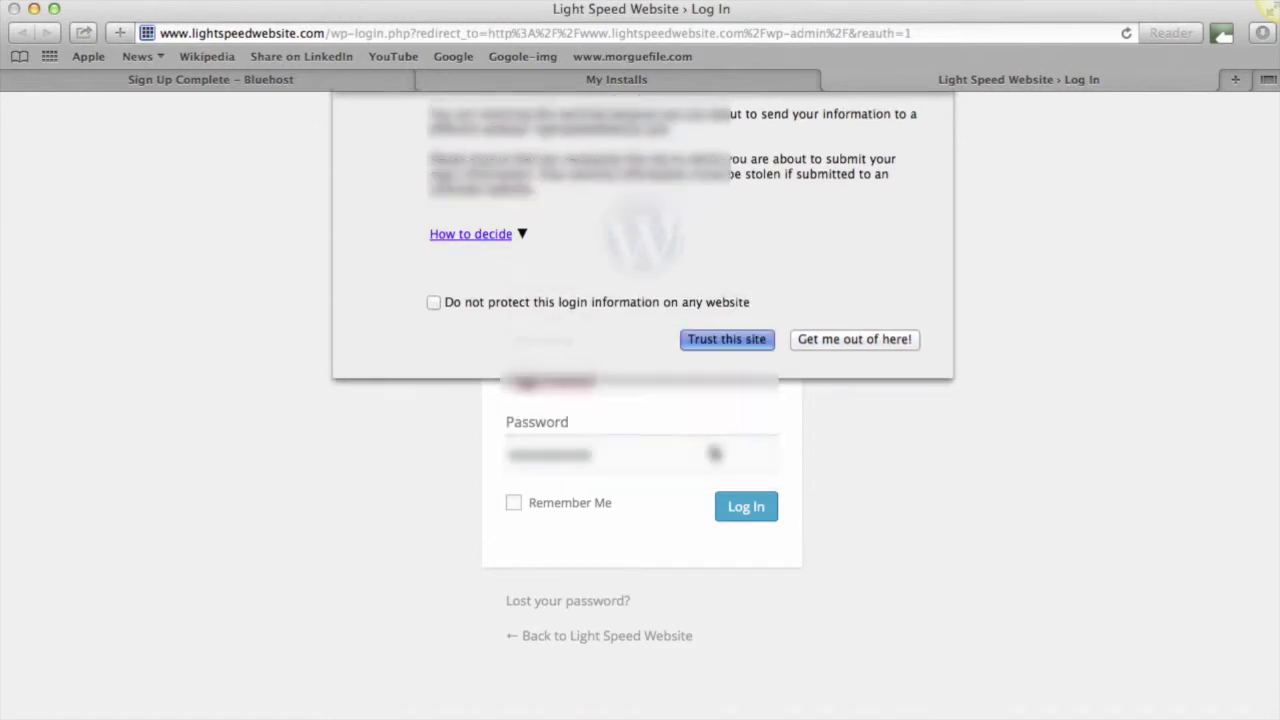
pyautogui.click(755, 512)
pyautogui.click(752, 190)
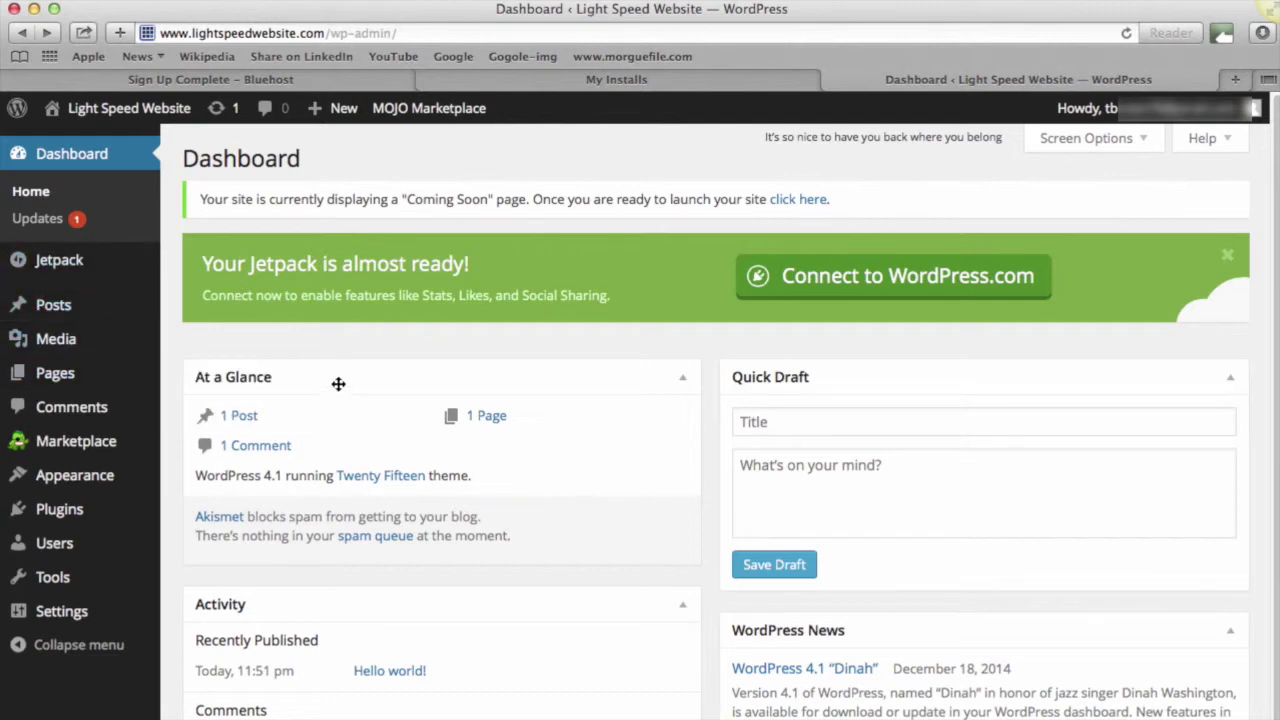
# Step: Go to Appearance > Themes to see the four installed themes
pyautogui.moveTo(90, 480)
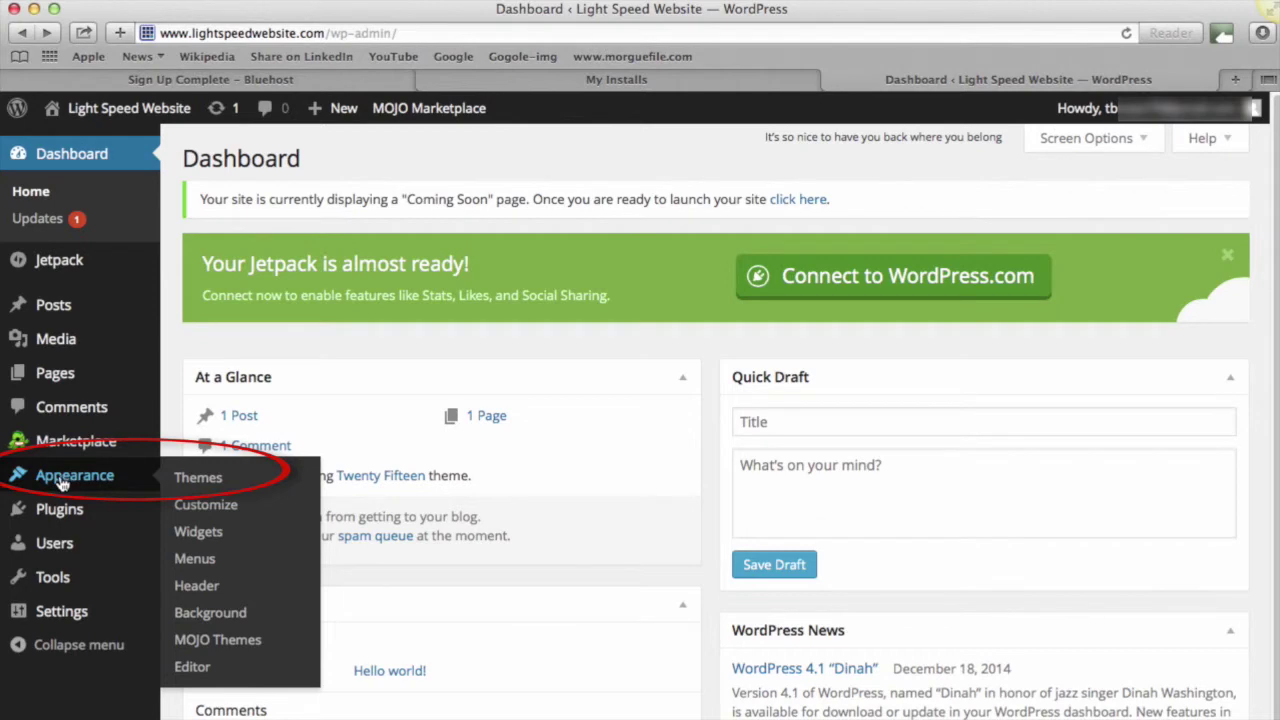
pyautogui.click(199, 480)
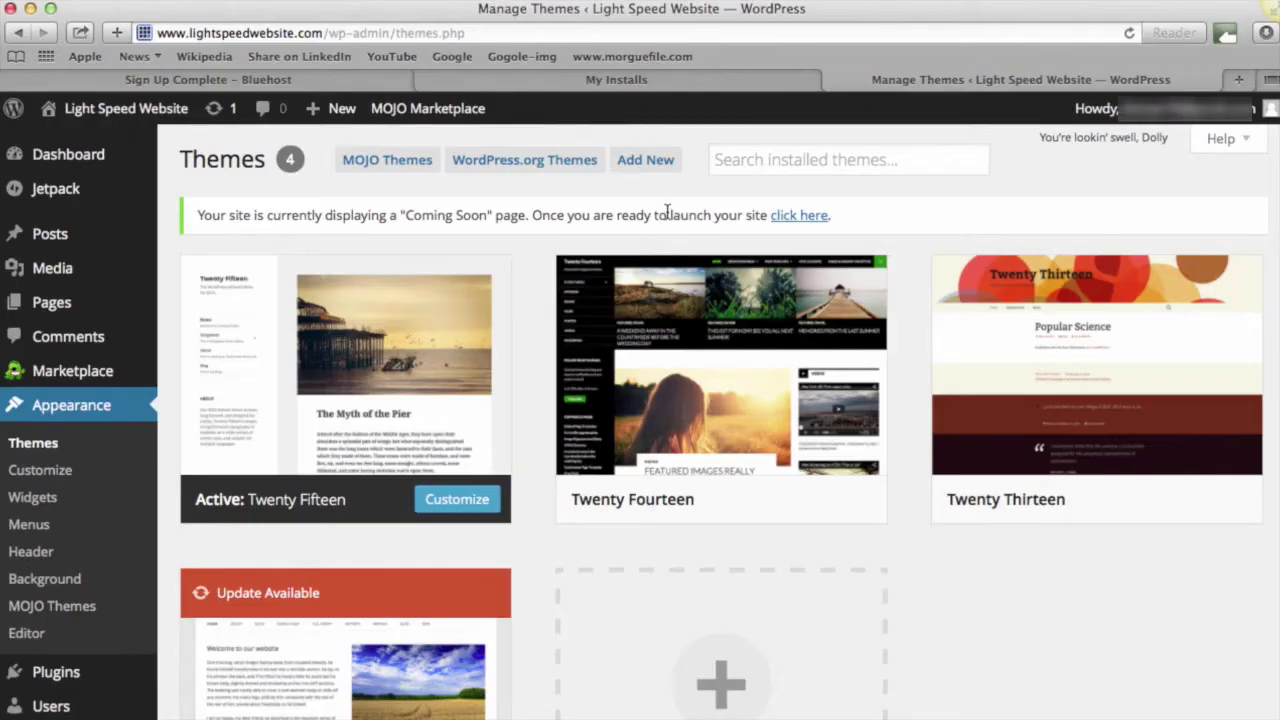
pyautogui.moveTo(765, 370)
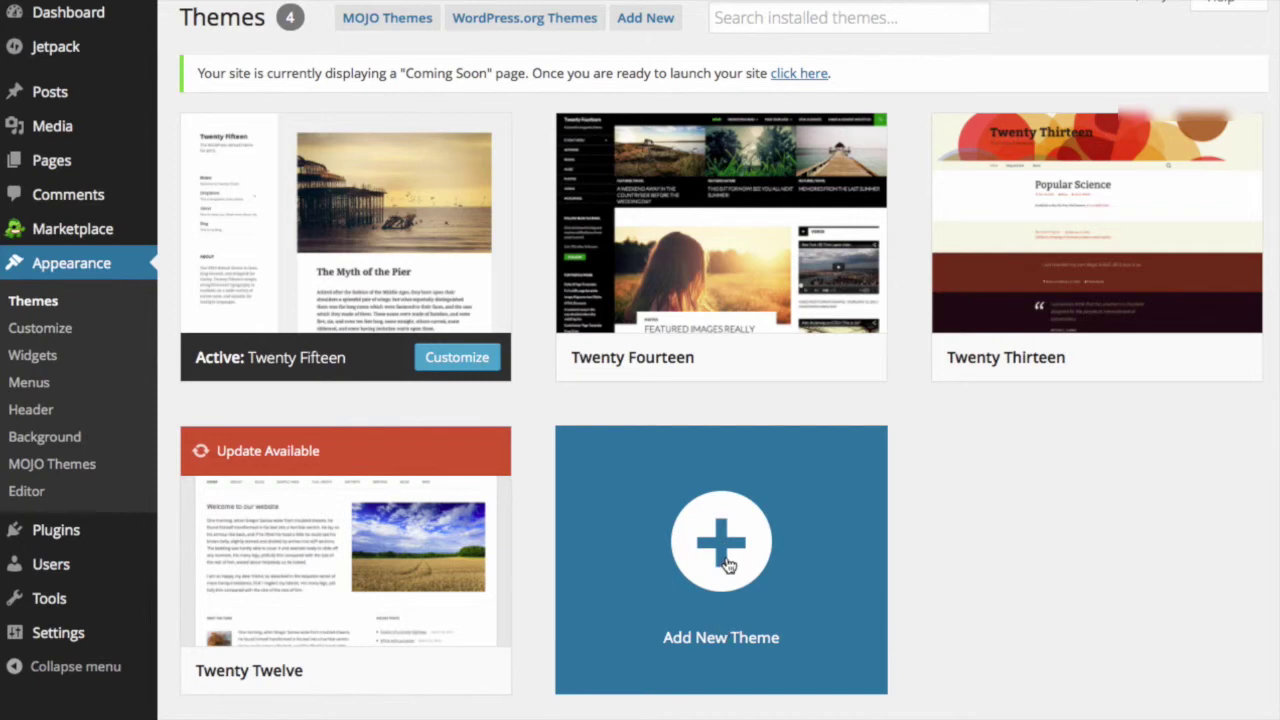
# Step: Search the theme directory for 'spacious', then install and activate the Spacious theme
pyautogui.click(727, 565)
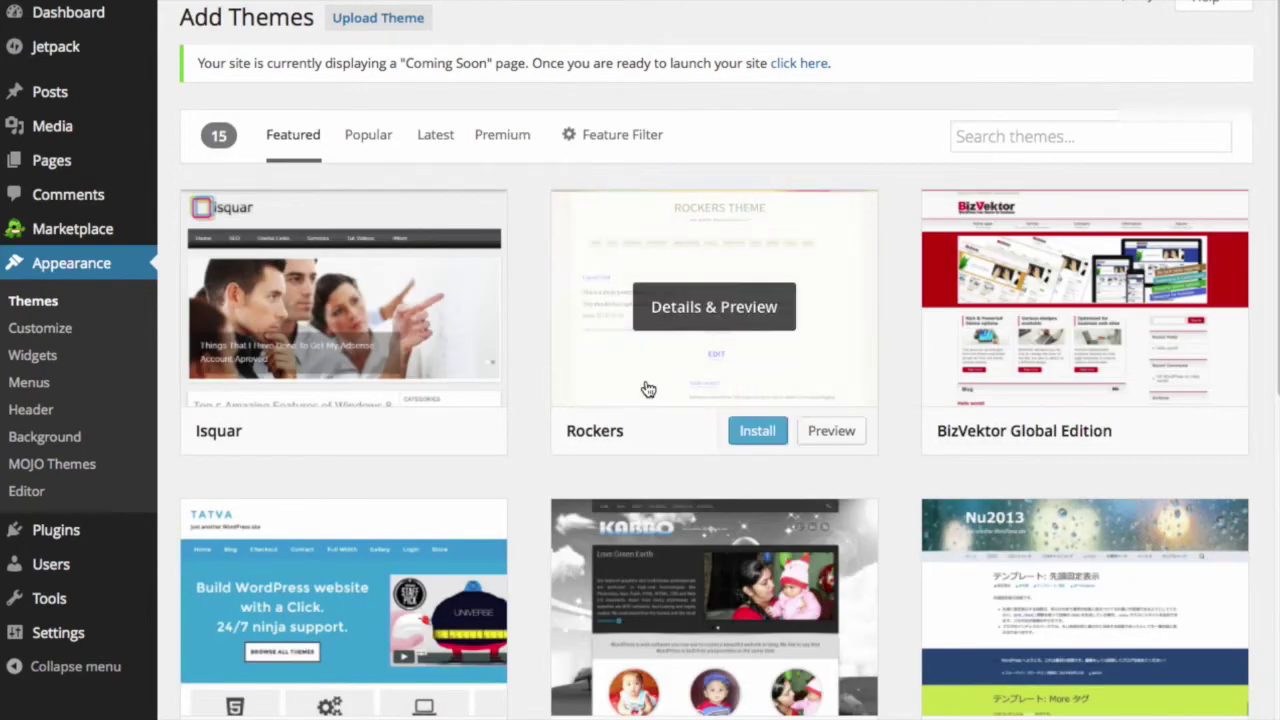
pyautogui.scroll(-3, 648, 386)
pyautogui.scroll(-10, 650, 388)
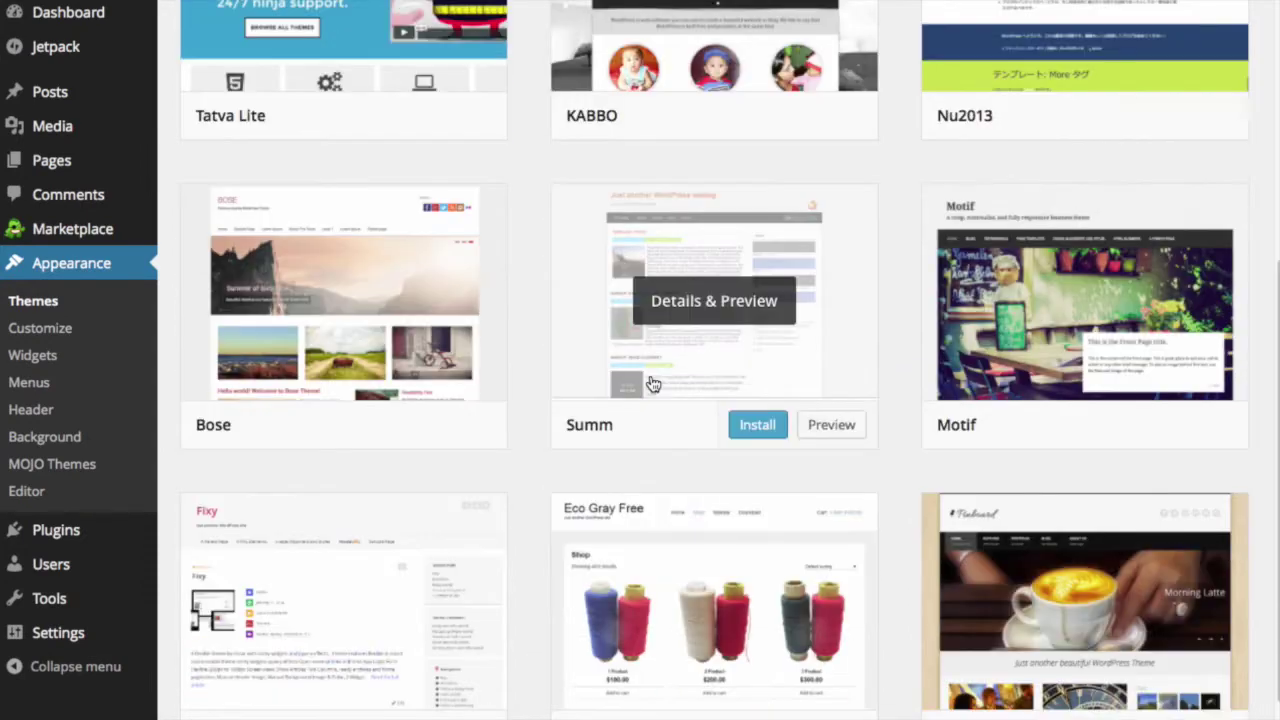
pyautogui.scroll(-1, 655, 382)
pyautogui.scroll(12, 655, 382)
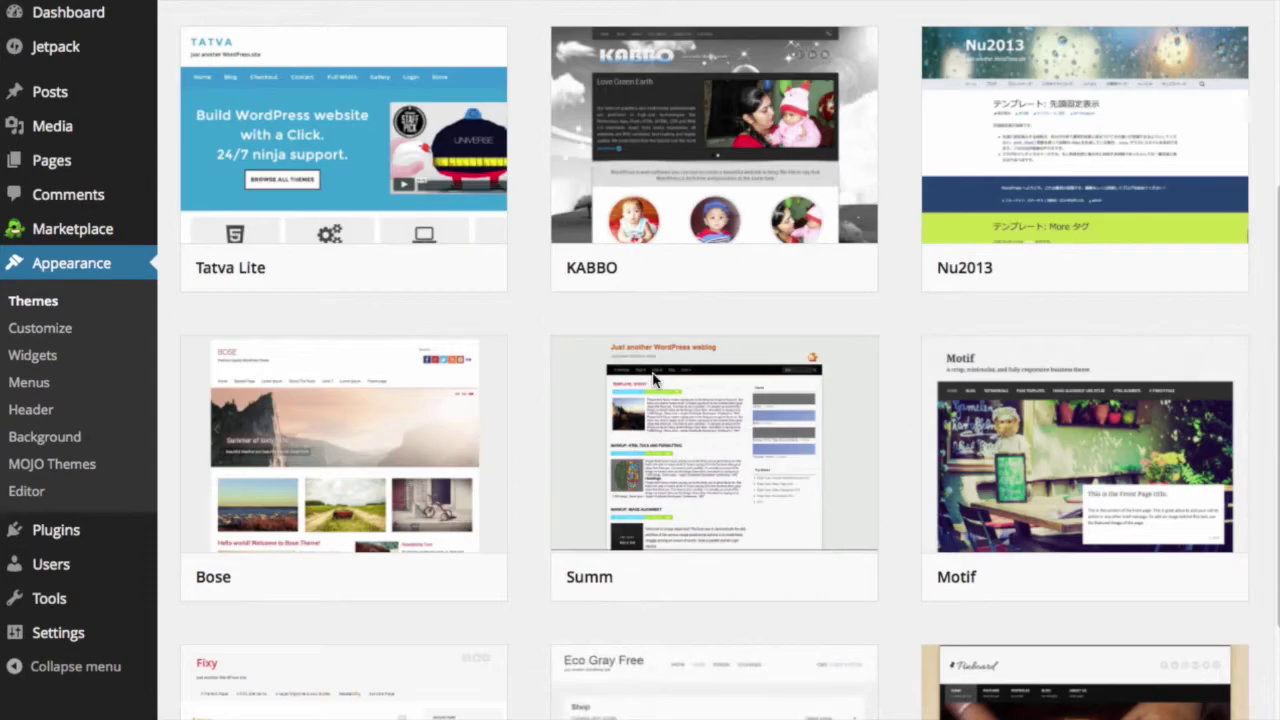
pyautogui.scroll(-12, 657, 376)
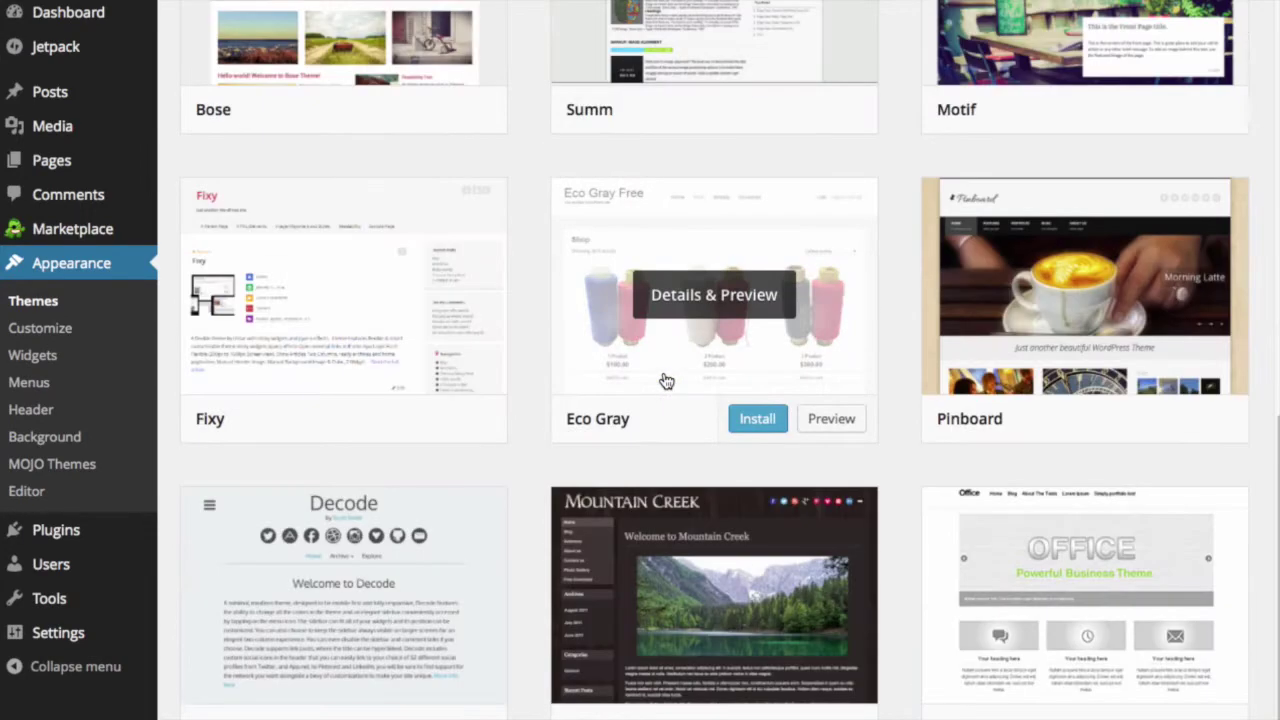
pyautogui.scroll(12, 666, 383)
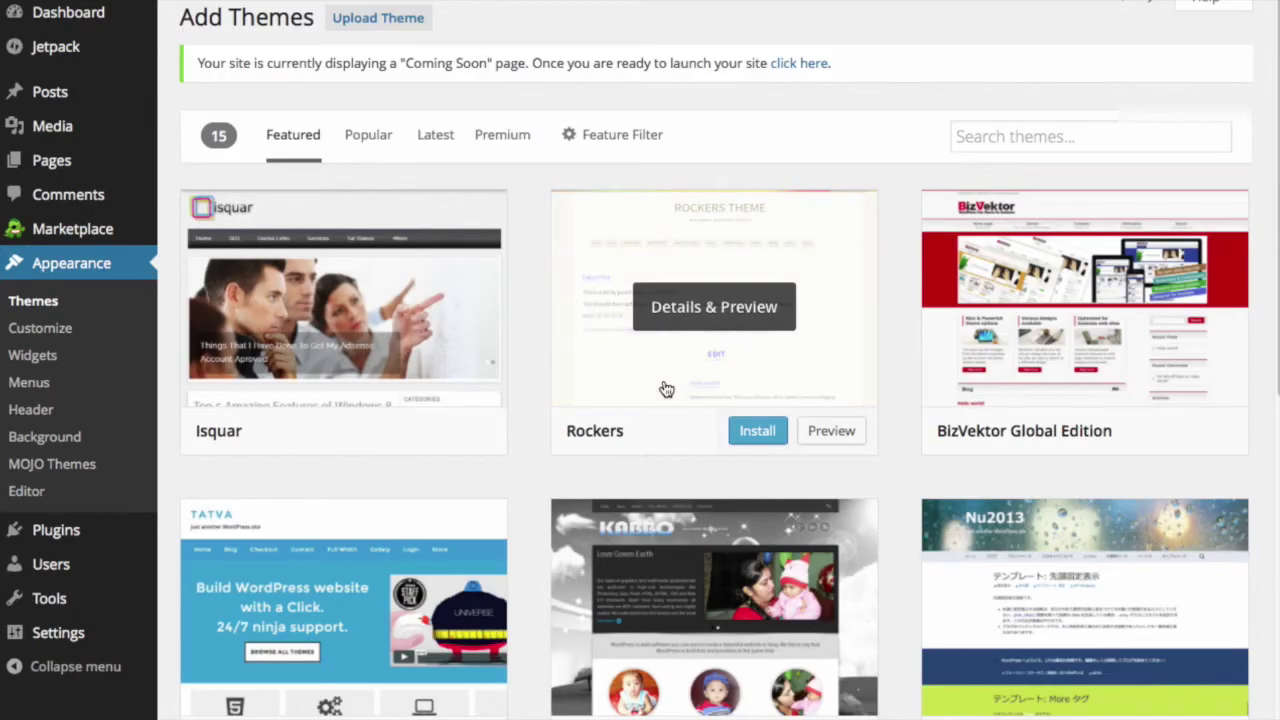
pyautogui.click(1012, 140)
pyautogui.write('spac')
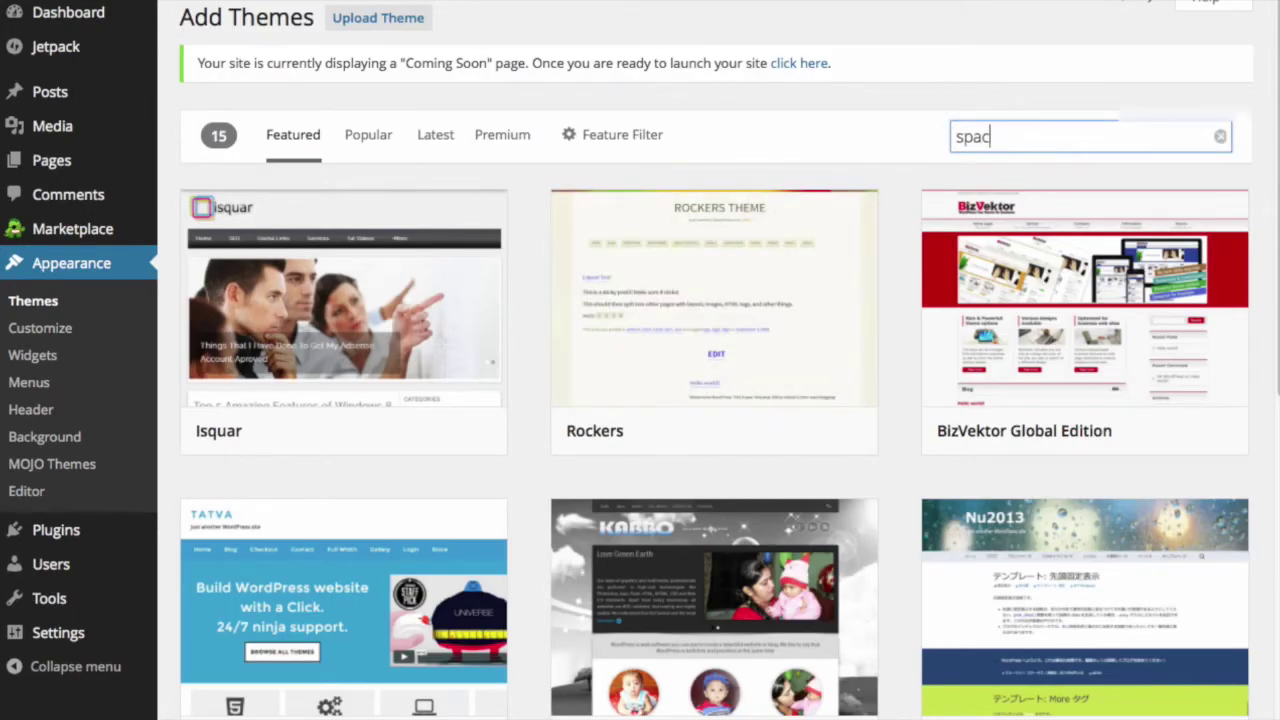
pyautogui.write('ious')
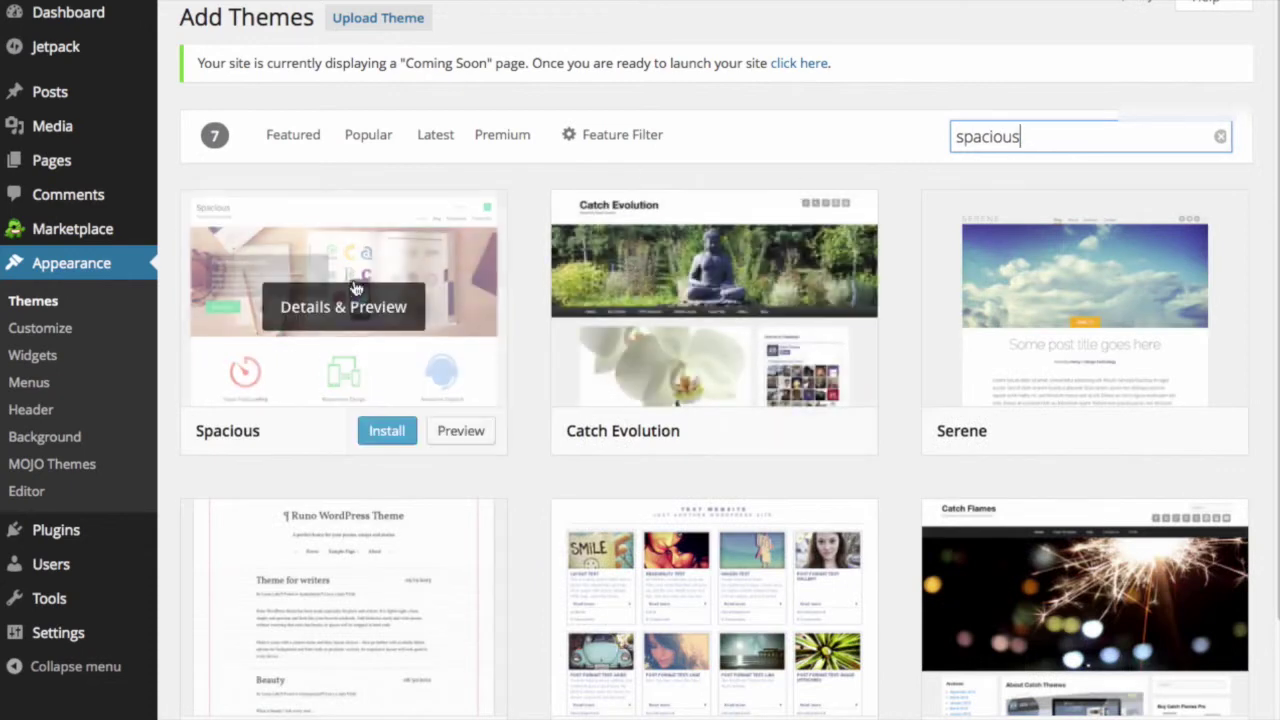
pyautogui.click(390, 436)
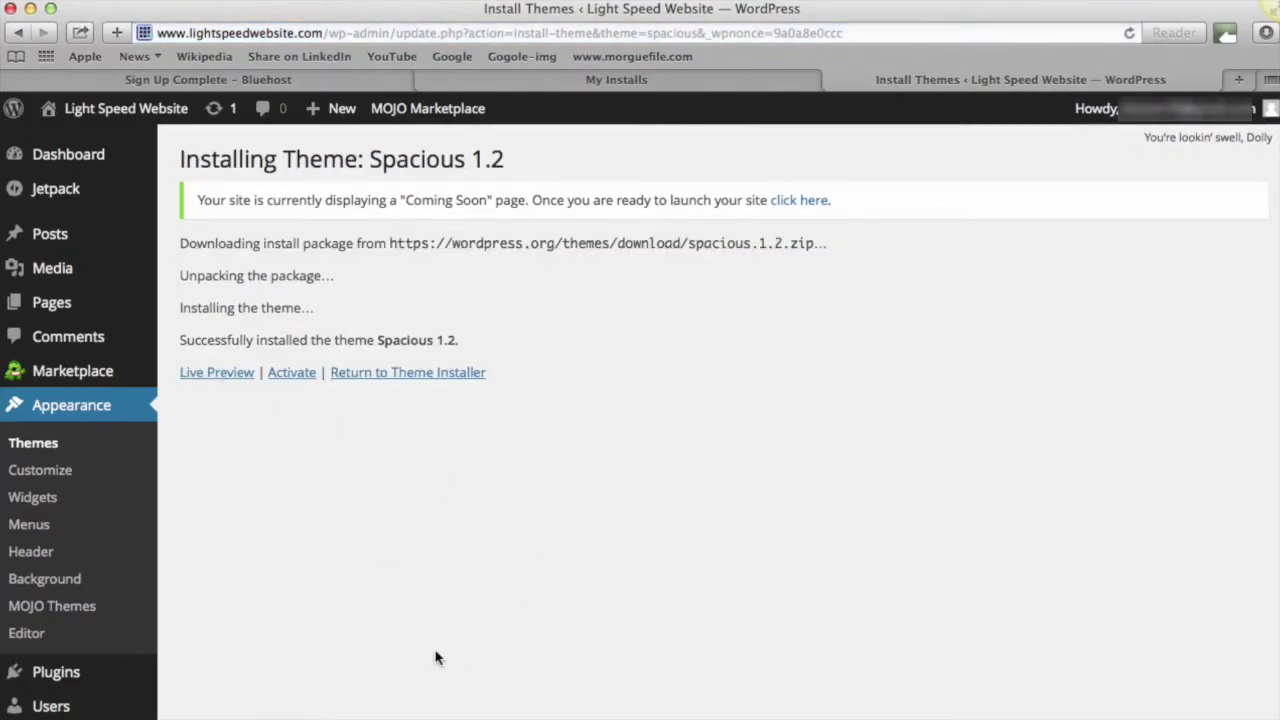
pyautogui.click(305, 380)
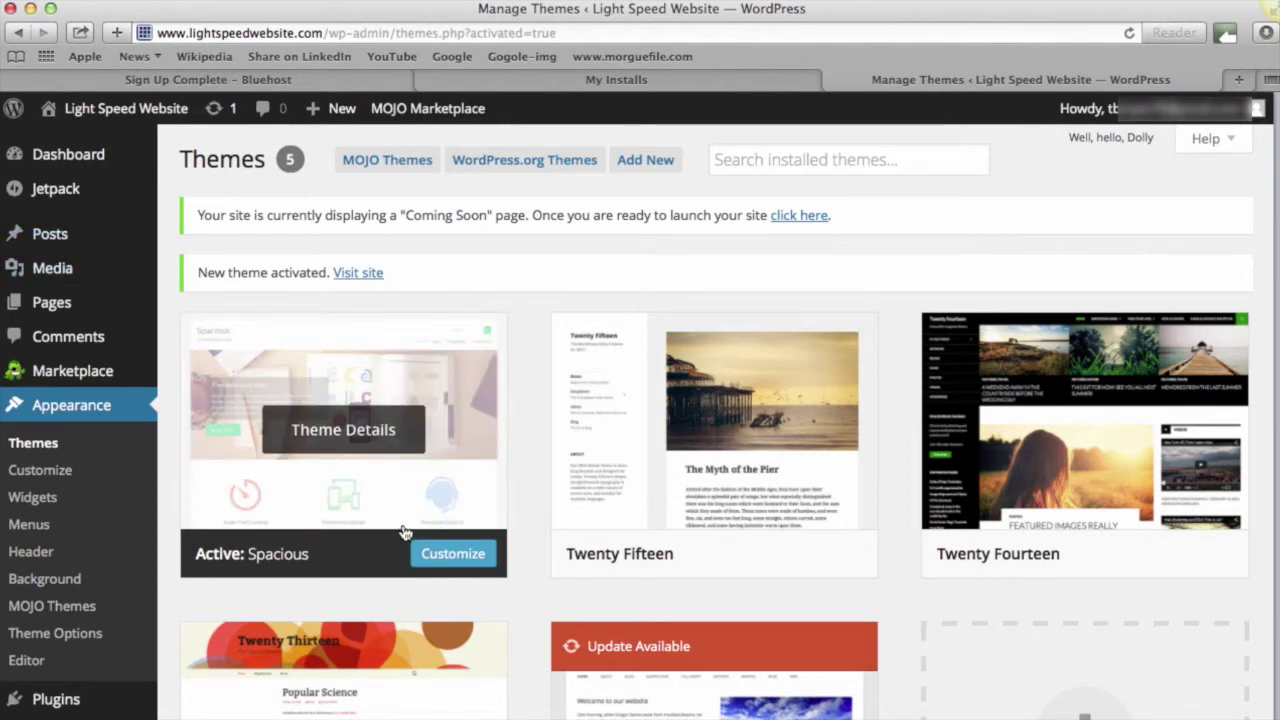
# Step: Visit the live Light Speed Website to preview the Spacious design, then return to Themes
pyautogui.moveTo(155, 116)
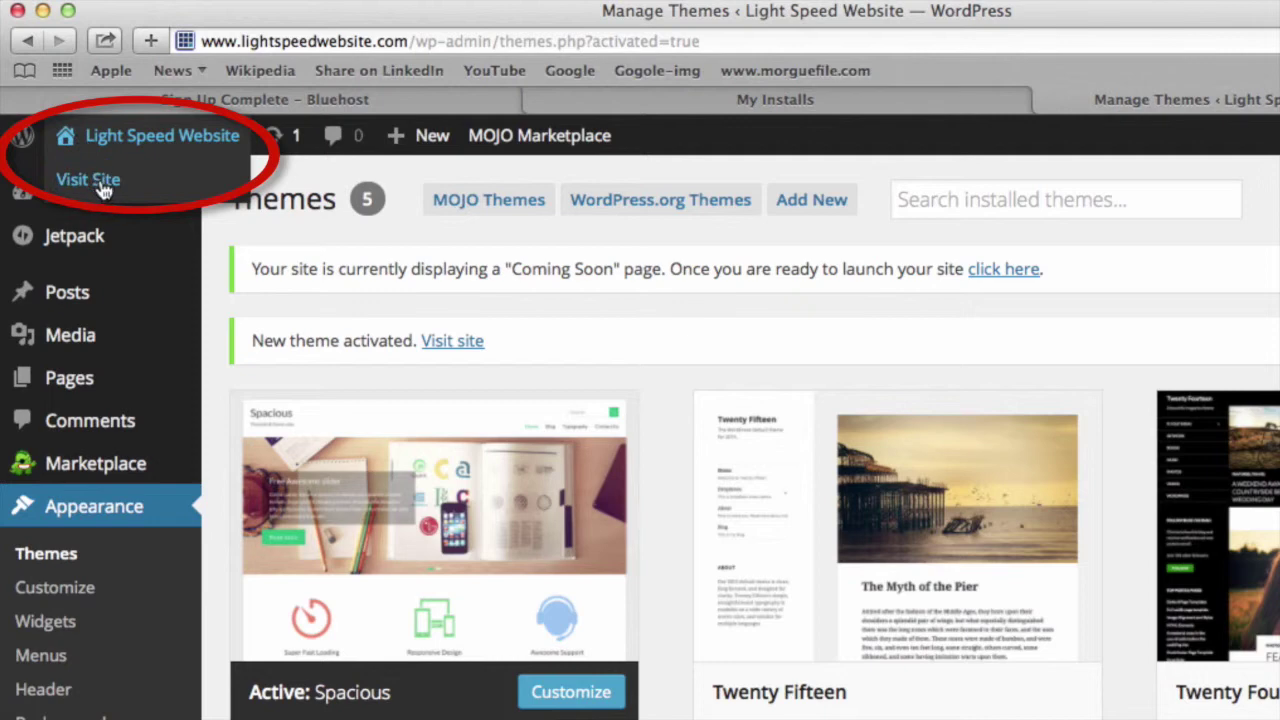
pyautogui.click(101, 183)
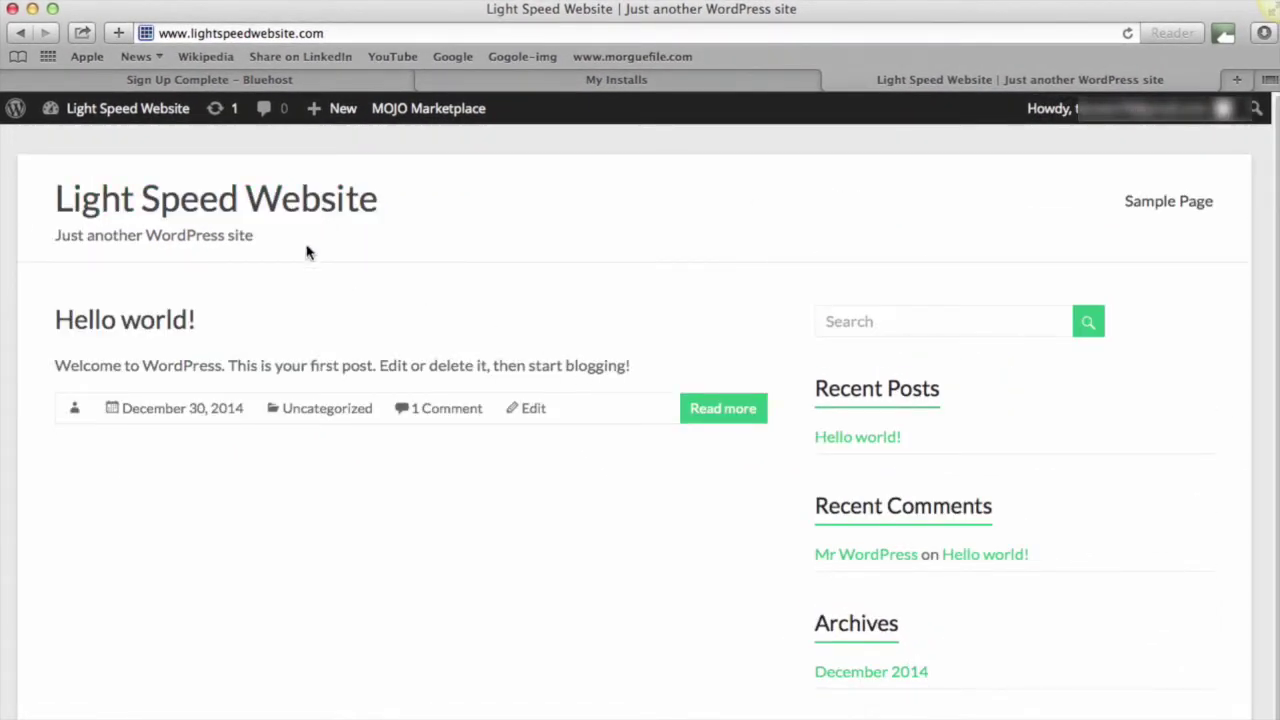
pyautogui.scroll(-3, 678, 445)
pyautogui.scroll(3, 672, 470)
pyautogui.scroll(-3, 672, 470)
pyautogui.scroll(3, 672, 470)
pyautogui.moveTo(148, 118)
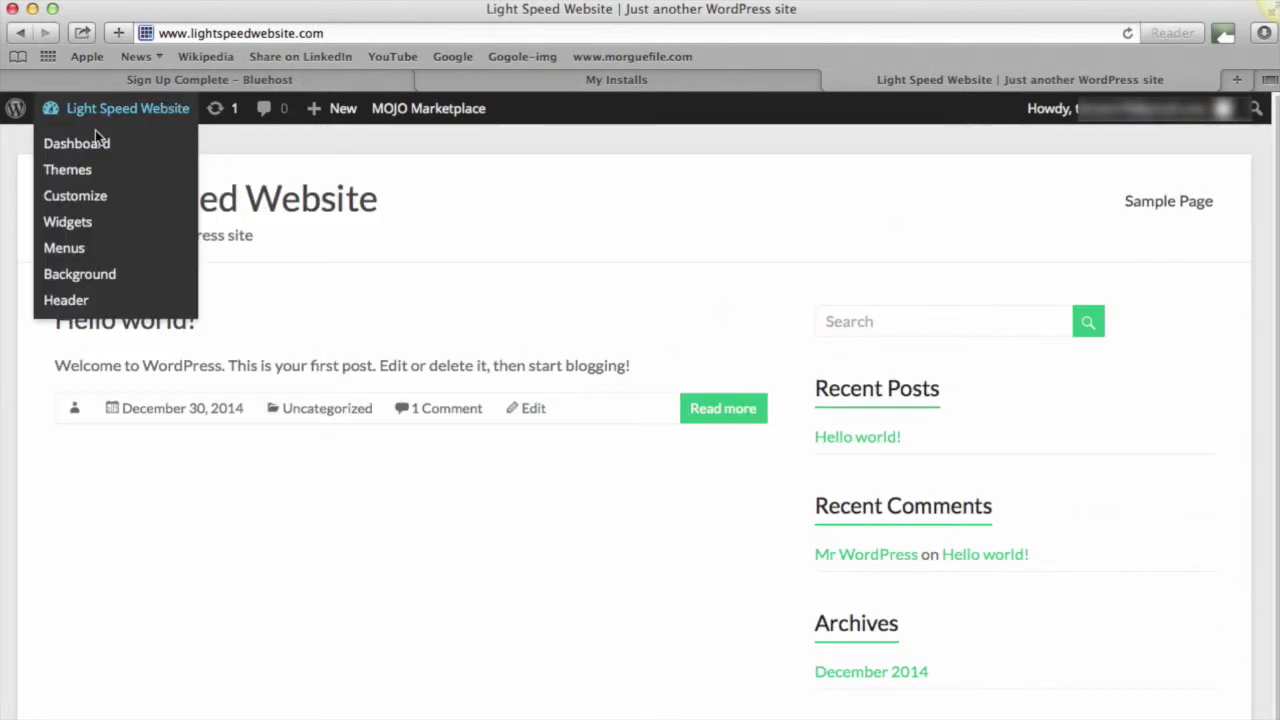
pyautogui.click(20, 34)
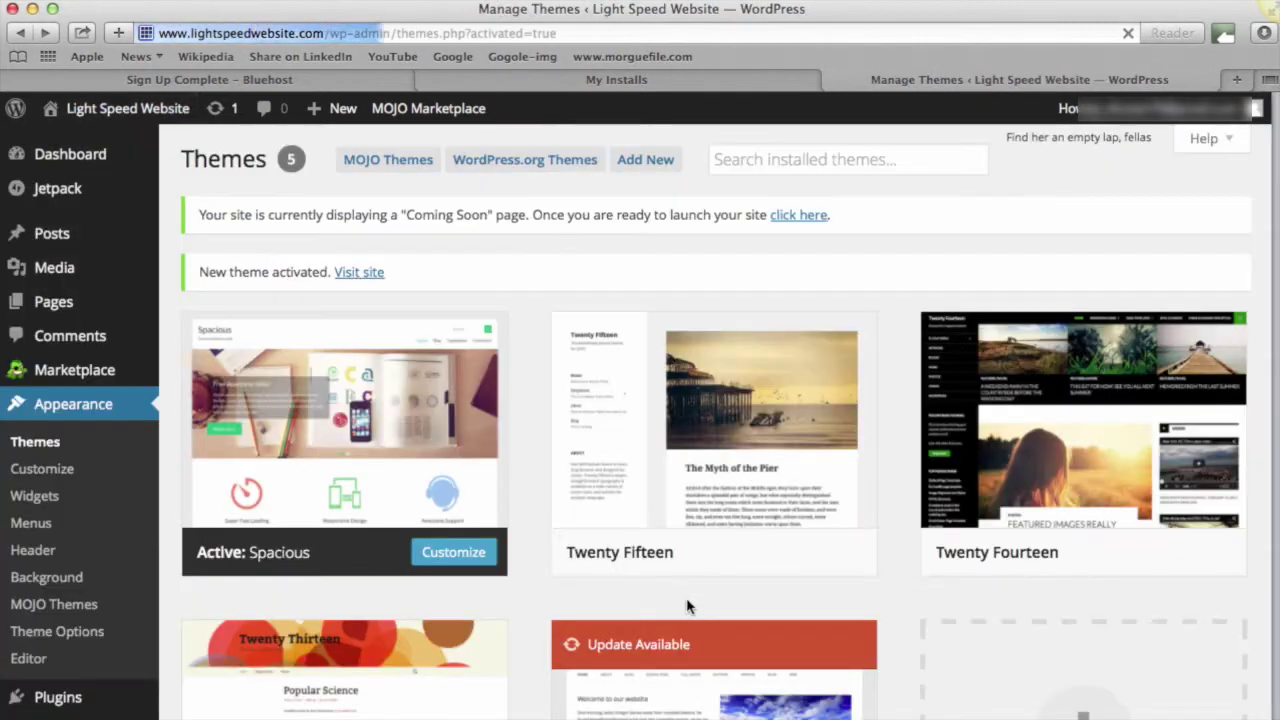
# Step: Add a new post titled 'My First Post', paste three paragraphs into the body, and publish it
pyautogui.moveTo(55, 245)
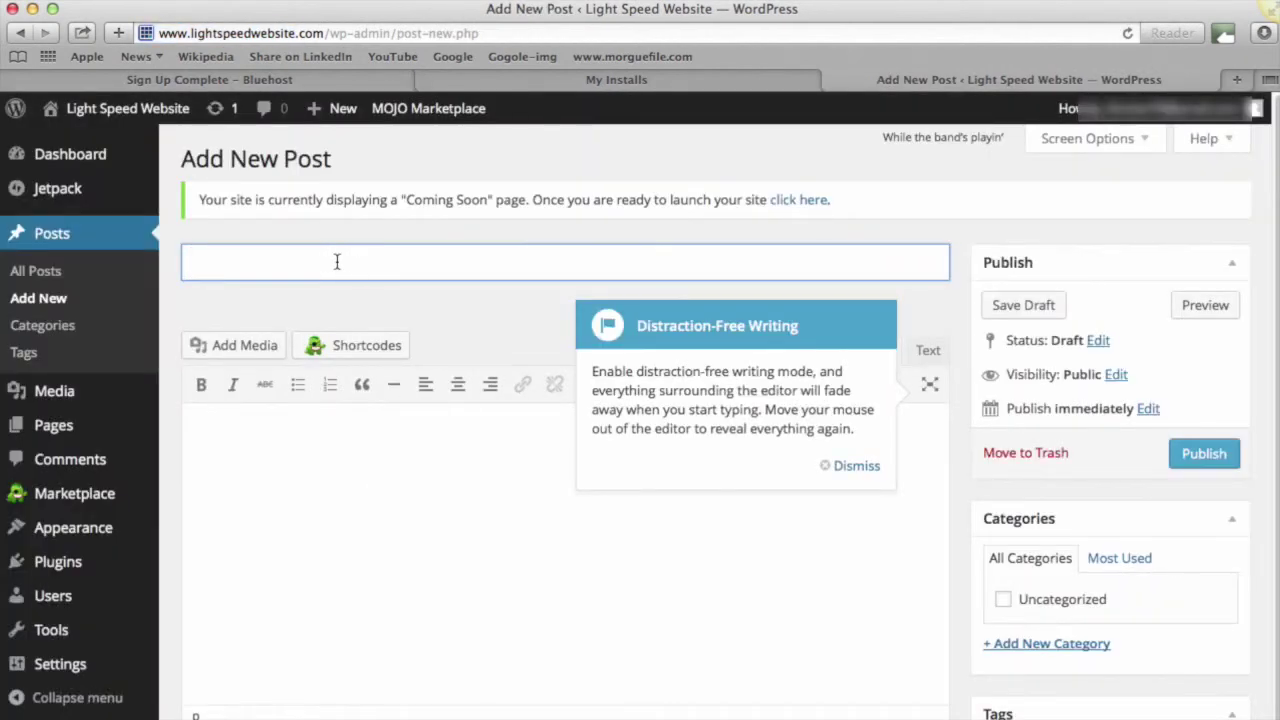
pyautogui.write('My First Post')
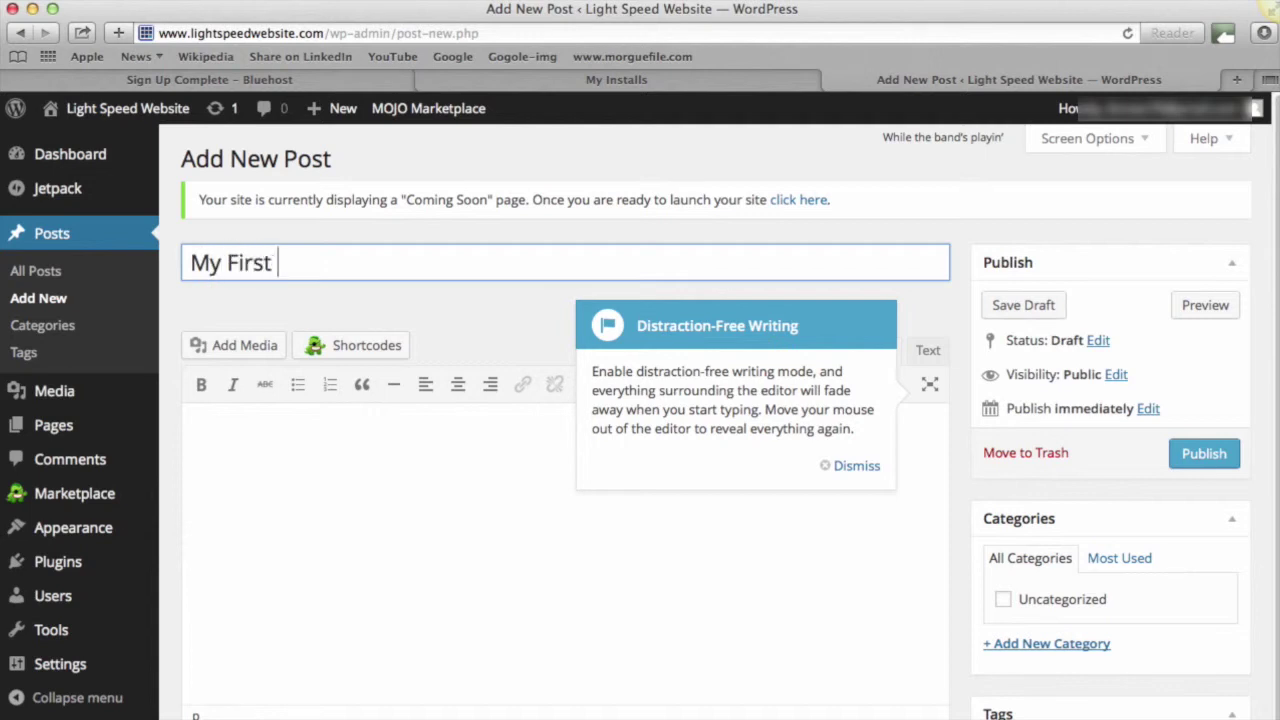
pyautogui.click(297, 455)
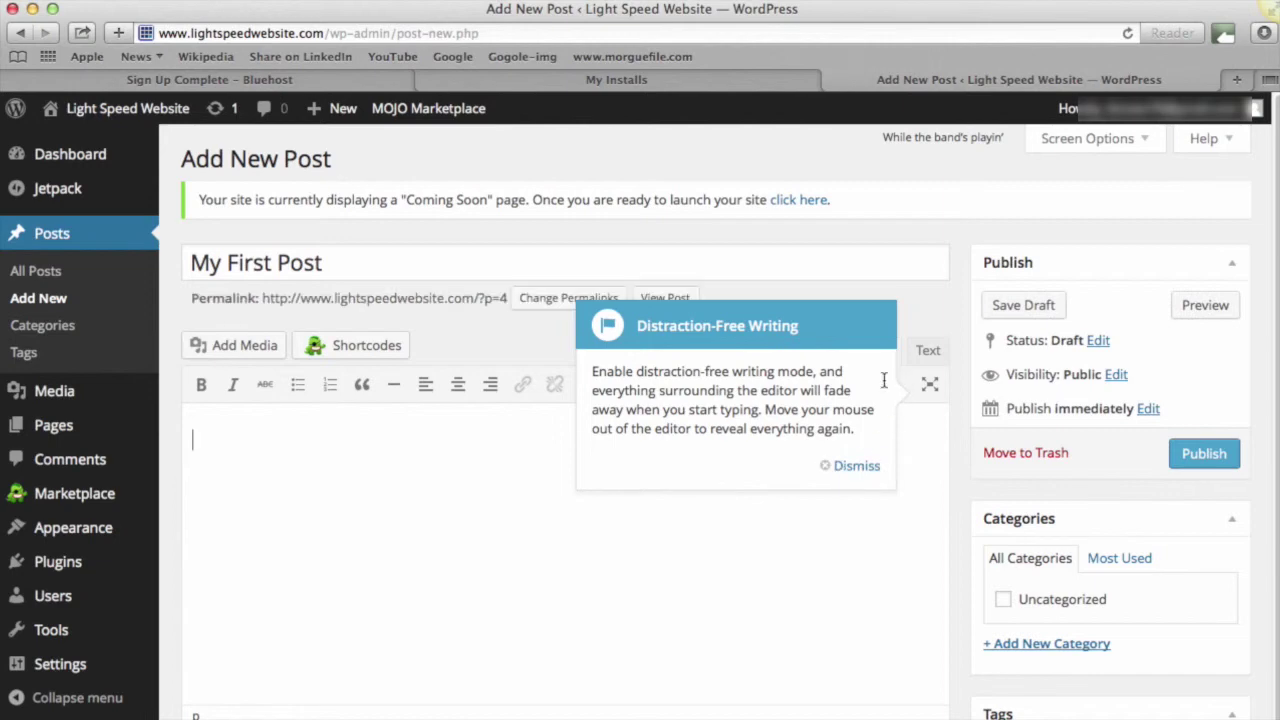
pyautogui.click(857, 465)
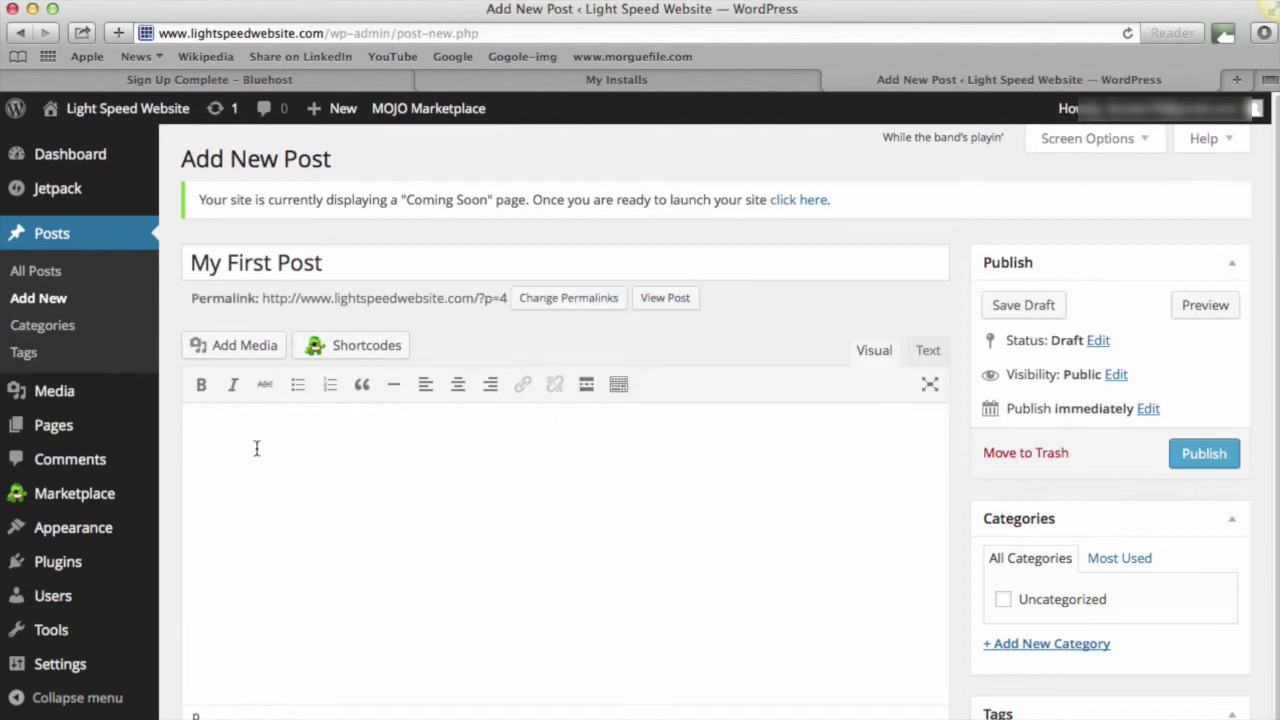
pyautogui.write('wow, we built this site in just a few minutes! Following Tony Brown’s simple step by step process. It’s time for a cup of tea.')
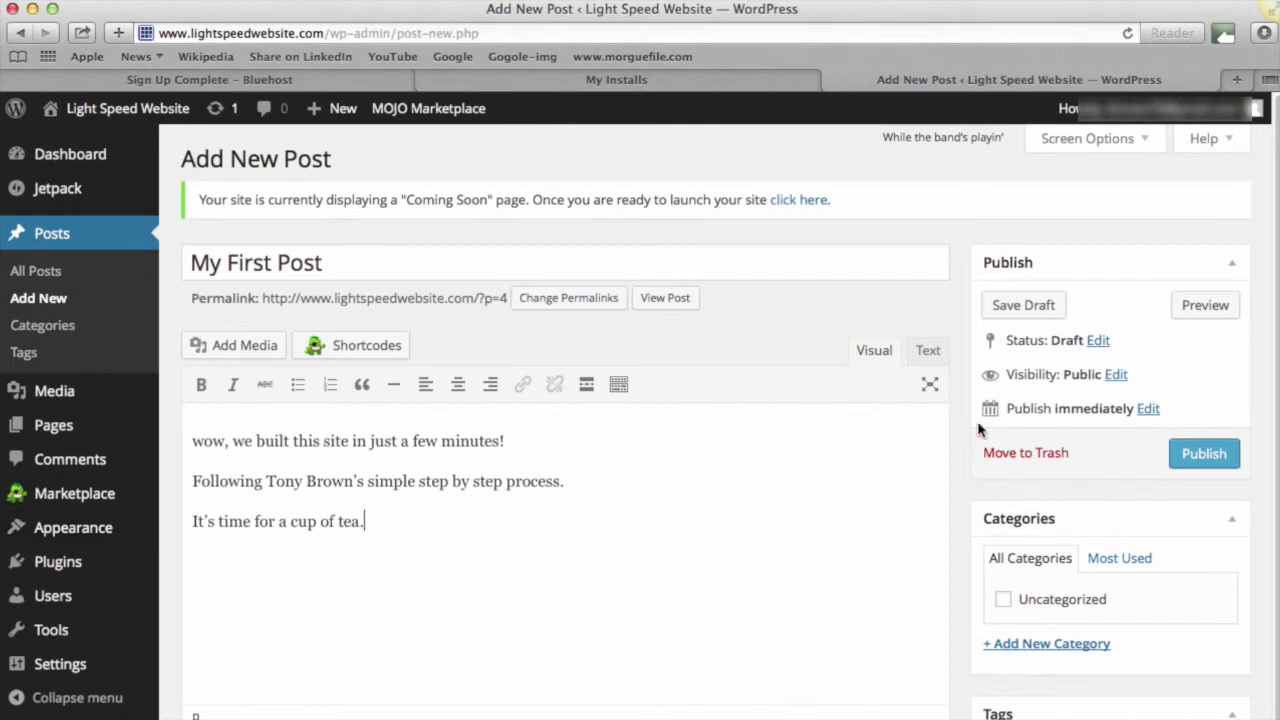
pyautogui.click(1215, 455)
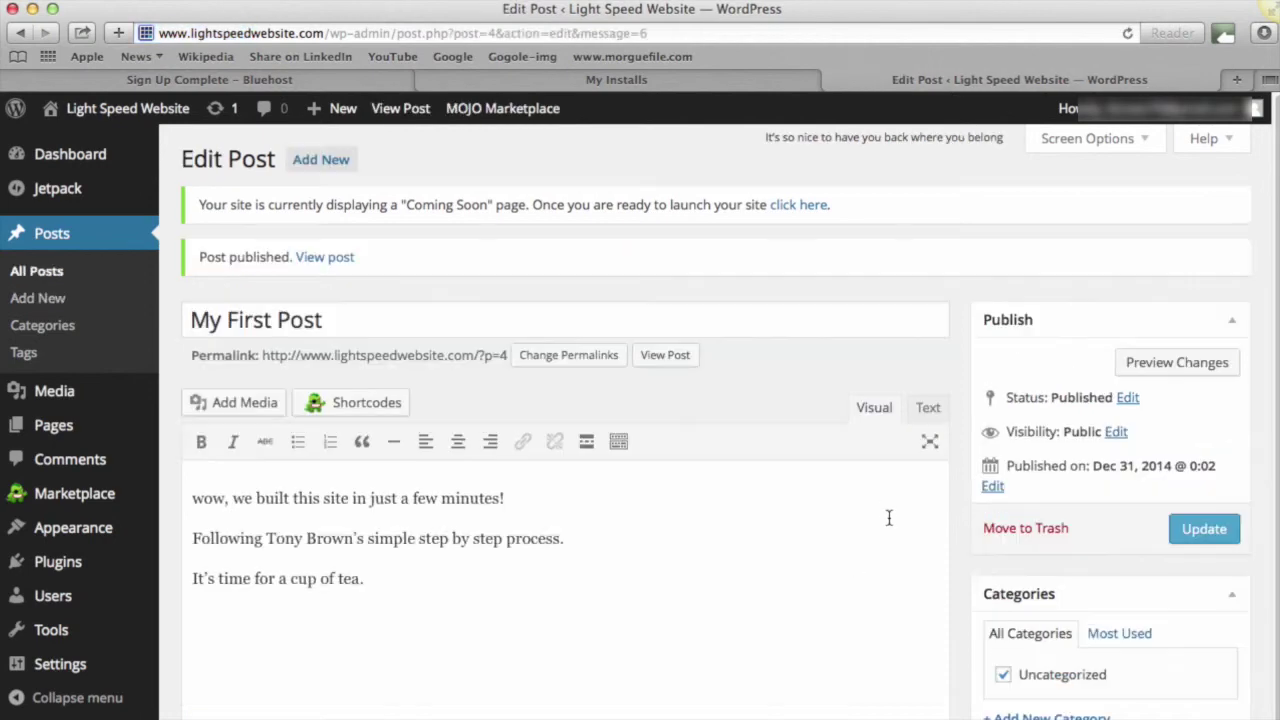
# Step: Look over the published My First Post and head to its View Post link
pyautogui.scroll(-3, 886, 506)
pyautogui.scroll(3, 906, 500)
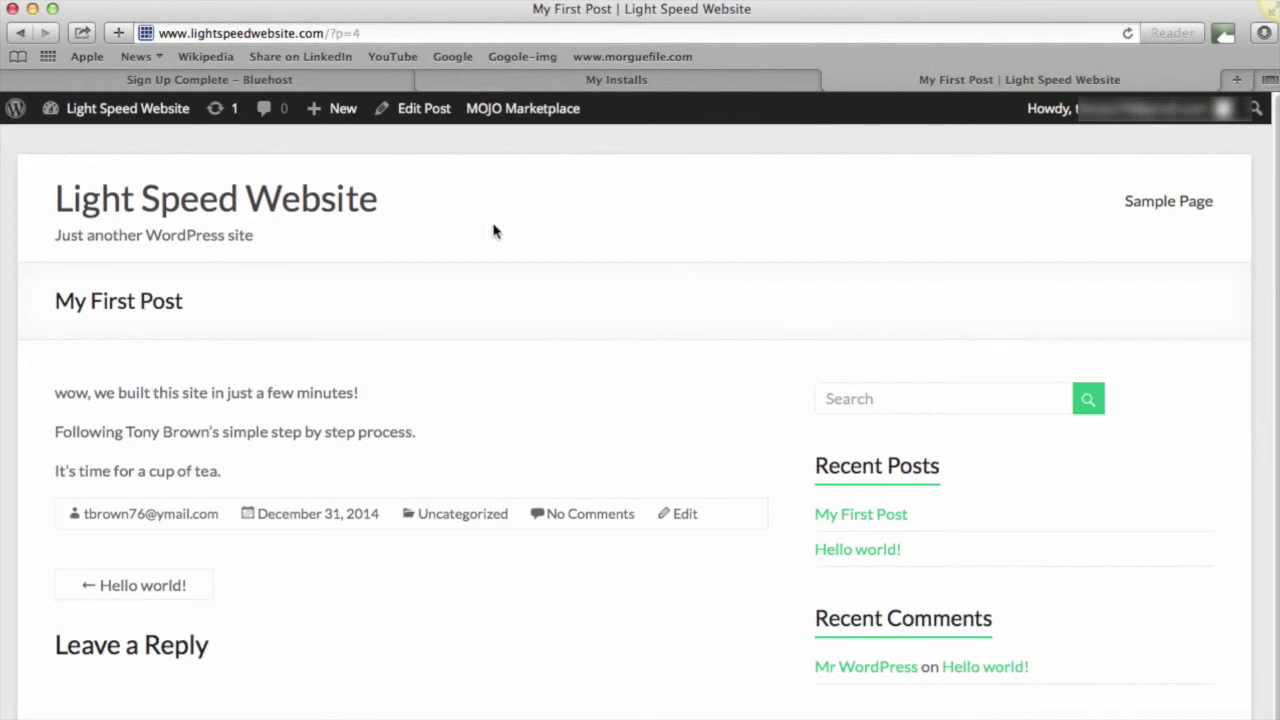
pyautogui.moveTo(148, 112)
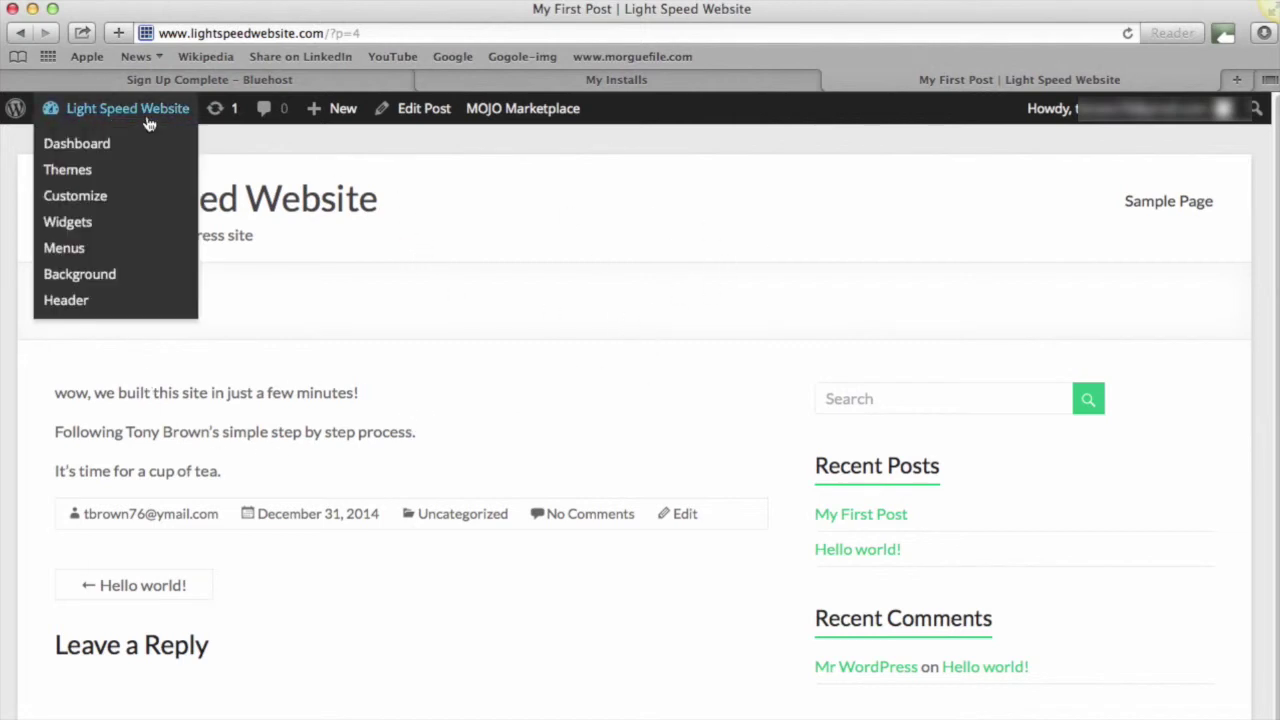